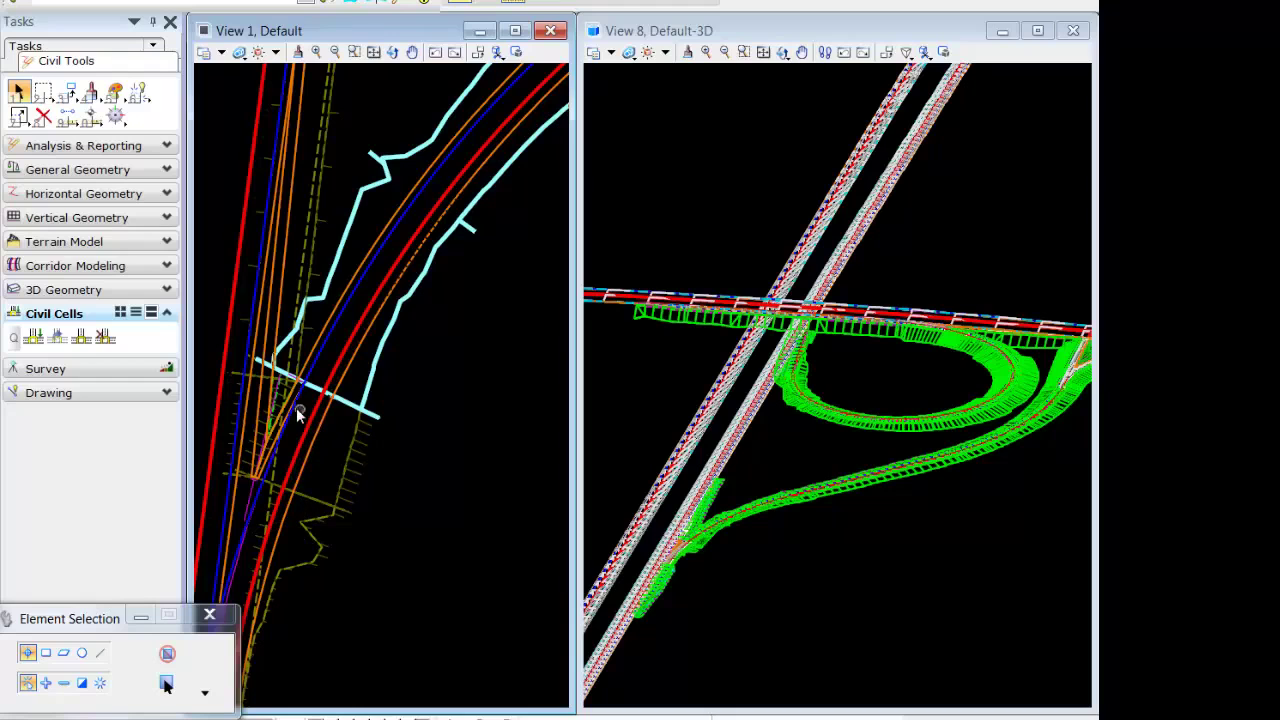
Step: Examine the exit ramp gore area, where the ramp corridor meets the mainline, in the plan and 3D views
{"action": "scroll", "coordinate": [309, 452], "scroll_direction": "up", "scroll_amount": 3}
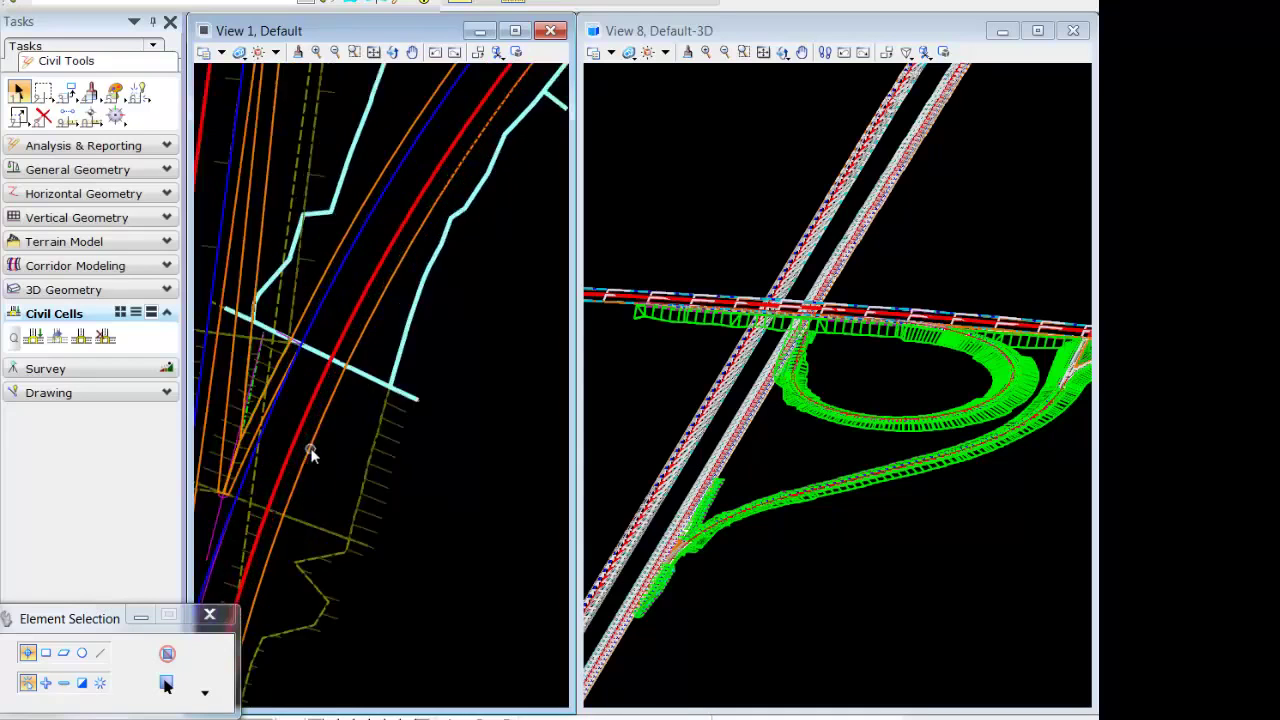
{"action": "middle_click_drag", "start_coordinate": [341, 456], "coordinate": [394, 466]}
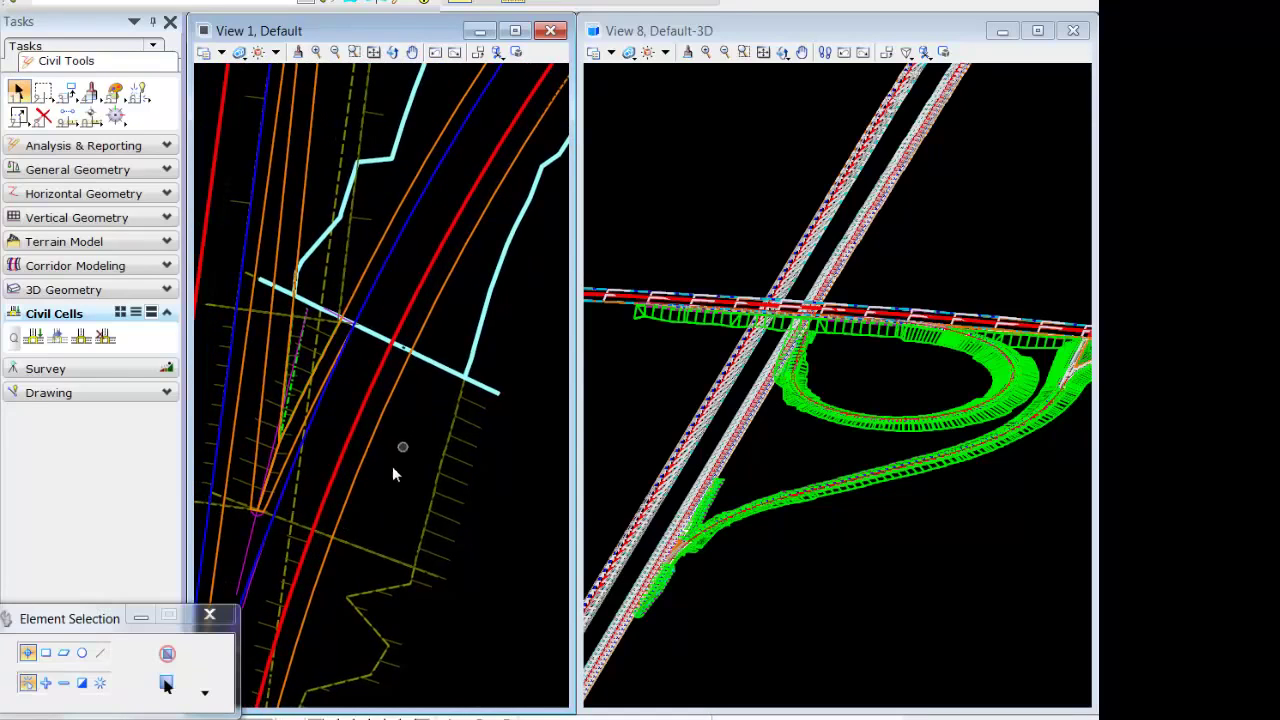
{"action": "scroll", "coordinate": [678, 560], "scroll_direction": "up", "scroll_amount": 4}
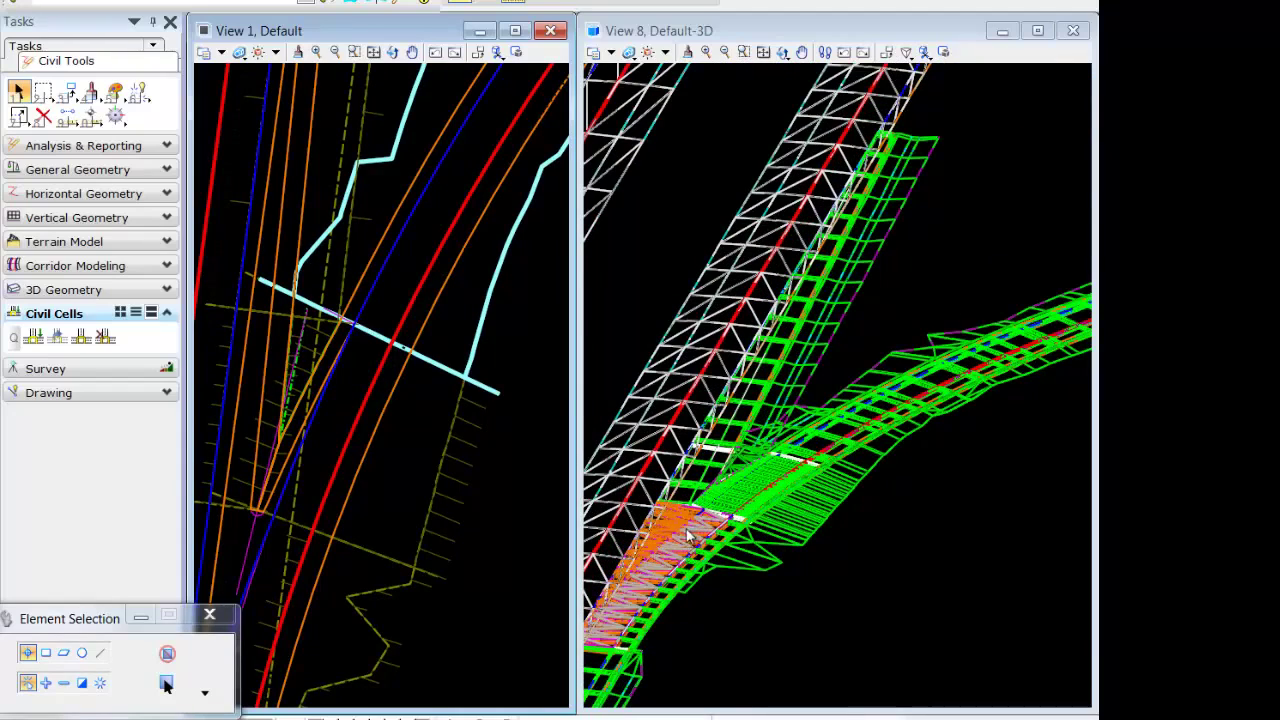
{"action": "scroll", "coordinate": [695, 528], "scroll_direction": "up", "scroll_amount": 2}
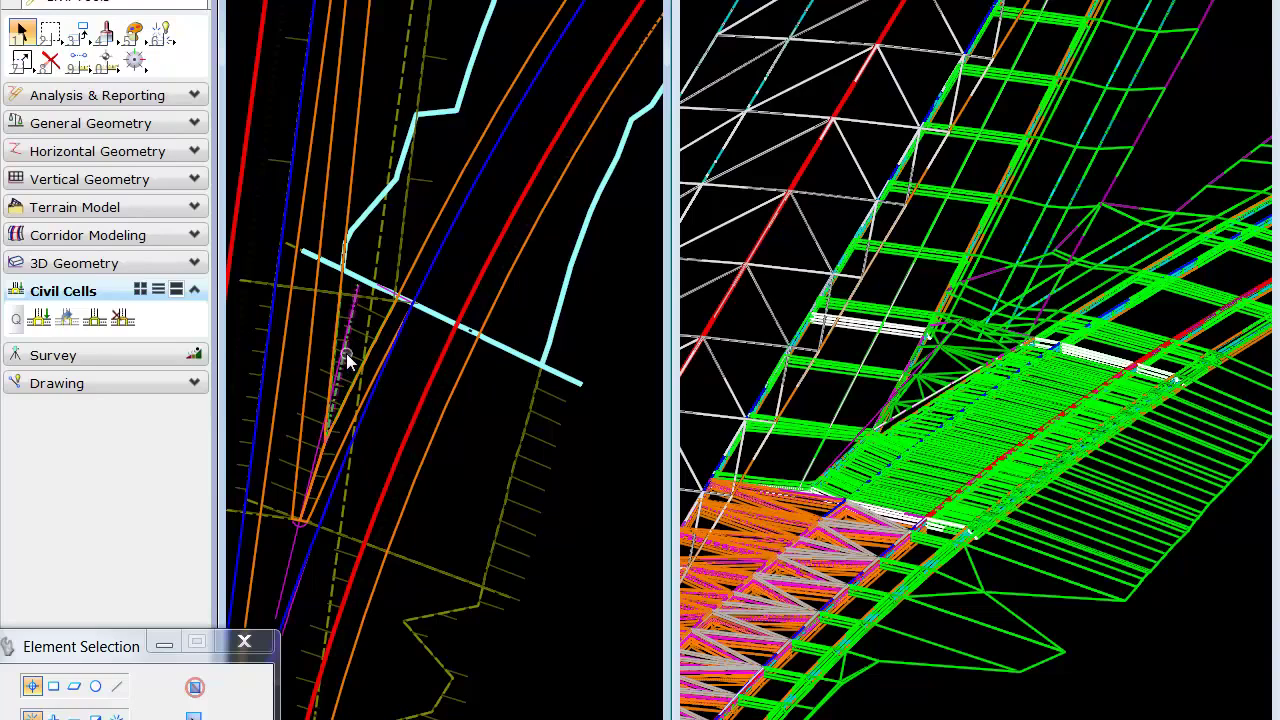
{"action": "left_click", "coordinate": [568, 557]}
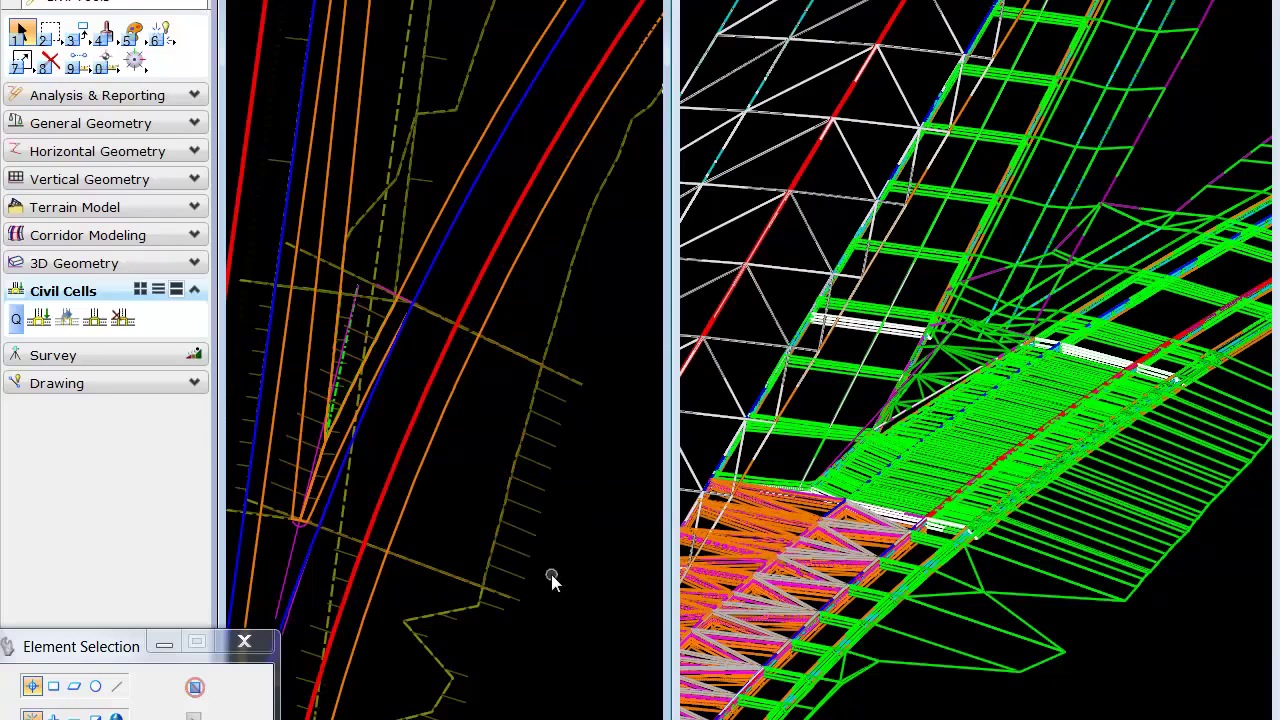
{"action": "scroll", "coordinate": [550, 574], "scroll_direction": "down", "scroll_amount": 2}
{"action": "middle_click_drag", "start_coordinate": [544, 578], "coordinate": [507, 598]}
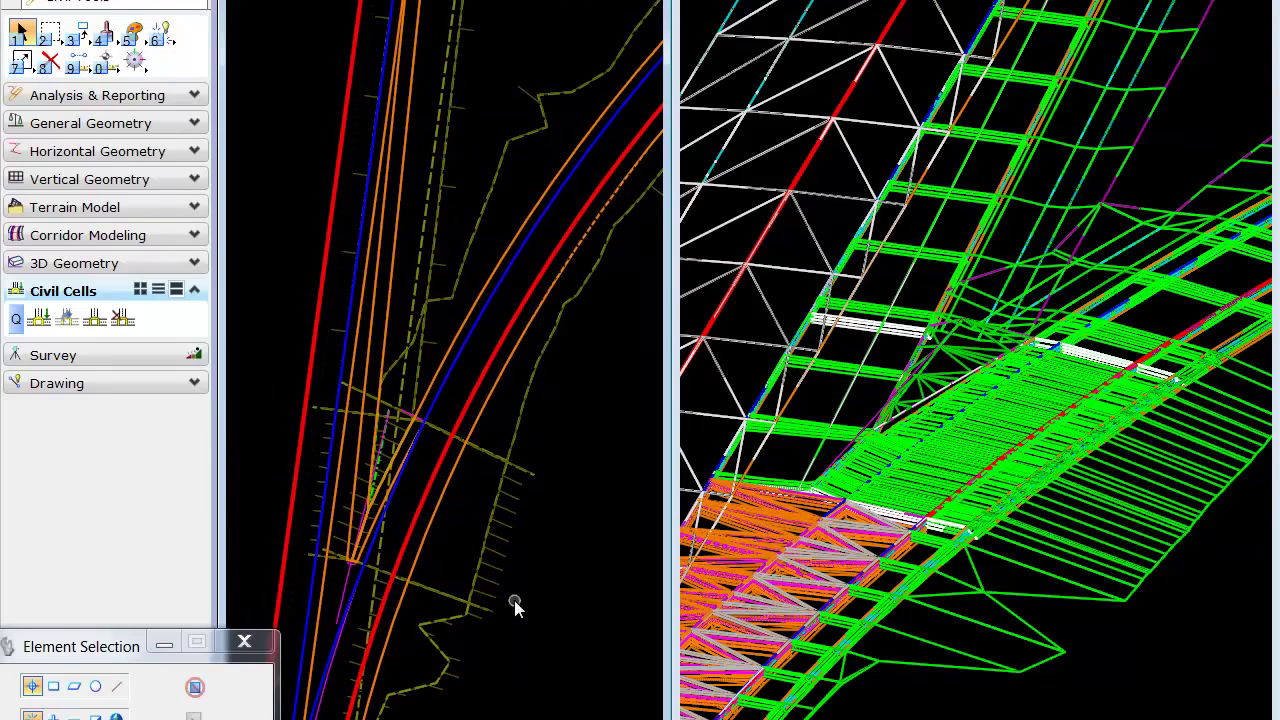
{"action": "scroll", "coordinate": [515, 600], "scroll_direction": "up", "scroll_amount": 1}
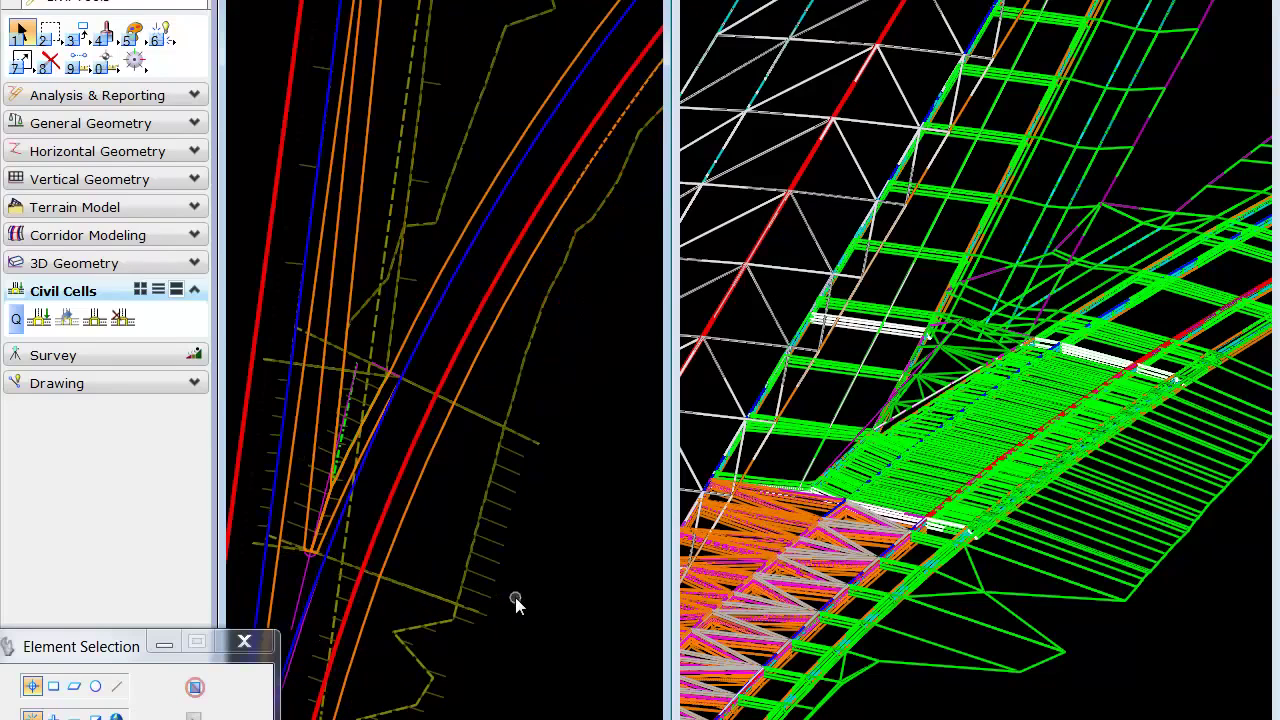
Step: Turn on the Default level in the plan view and inspect superelevation section 95-NB-3 around the ramp
{"action": "left_click", "coordinate": [518, 461]}
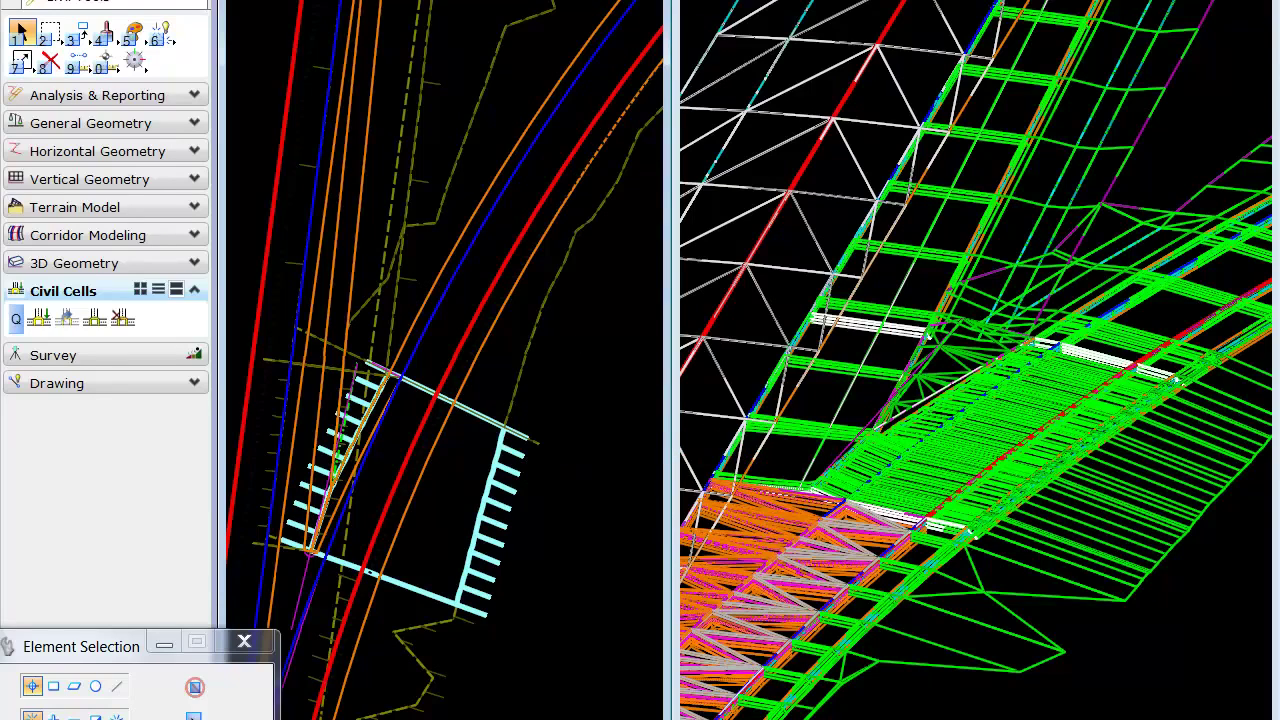
{"action": "key", "text": "ctrl+e"}
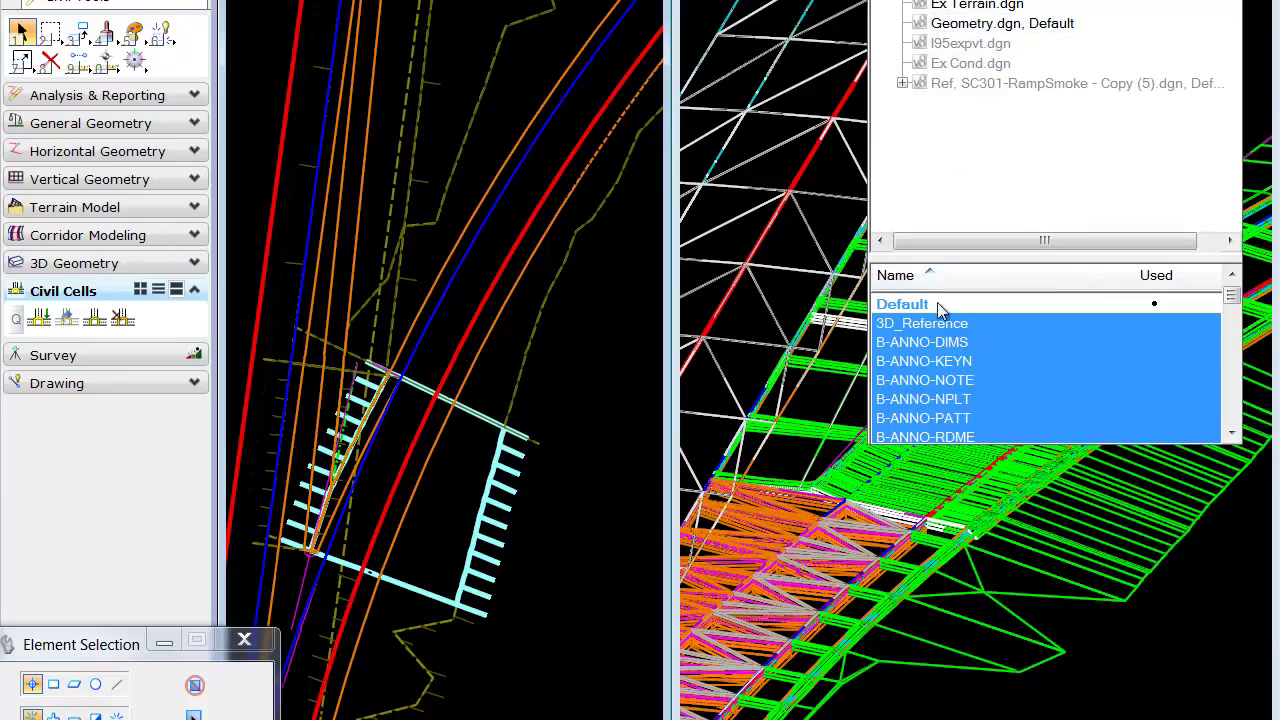
{"action": "scroll", "coordinate": [527, 425], "scroll_direction": "down", "scroll_amount": 2}
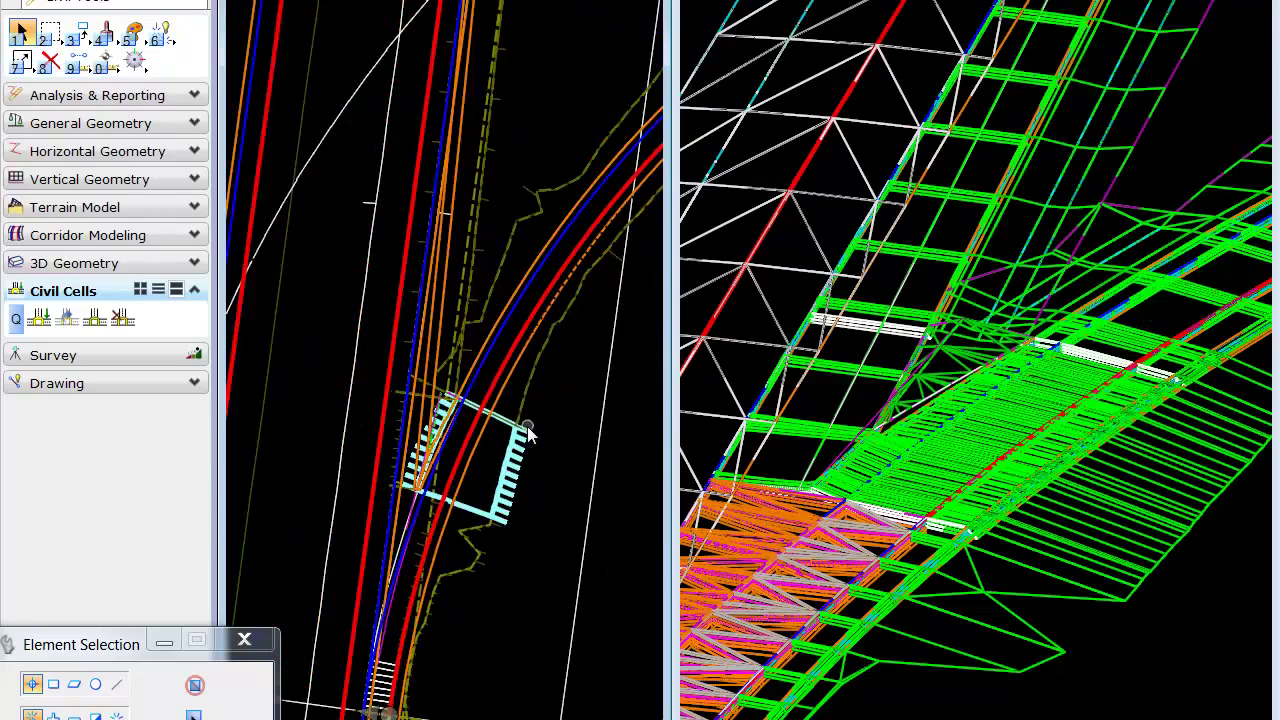
{"action": "scroll", "coordinate": [527, 432], "scroll_direction": "down", "scroll_amount": 1}
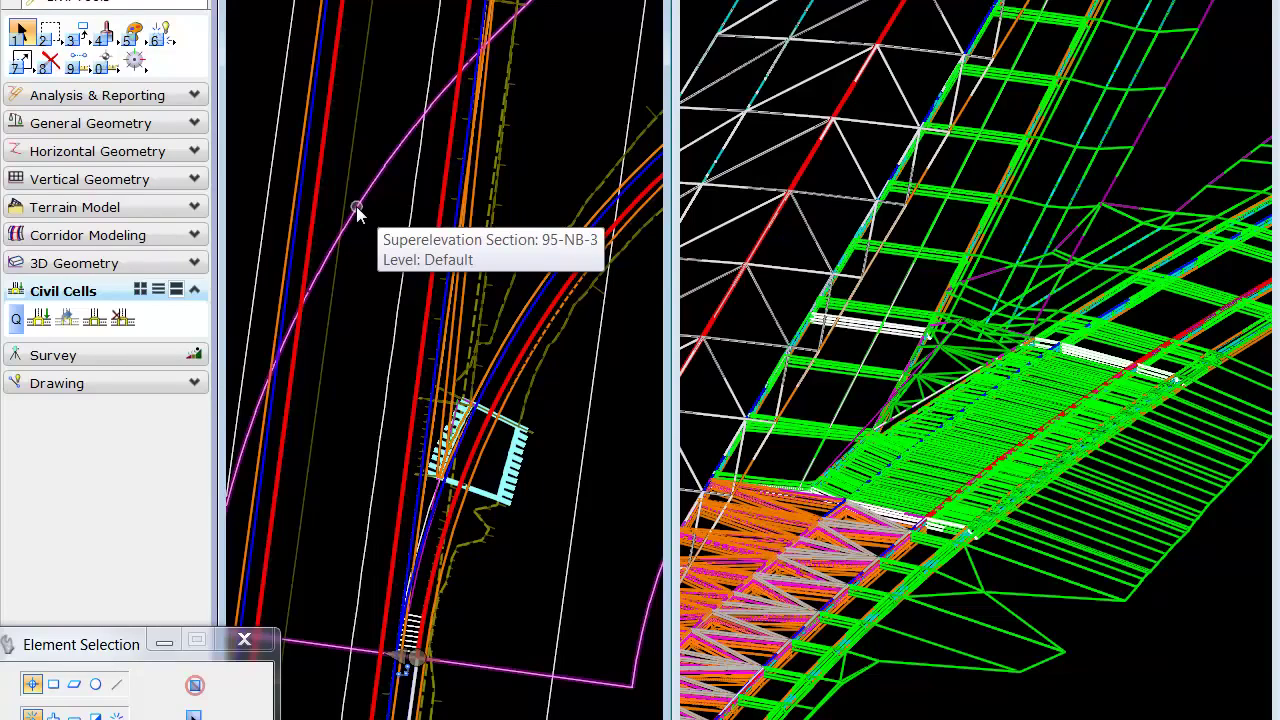
{"action": "scroll", "coordinate": [357, 212], "scroll_direction": "down", "scroll_amount": 2}
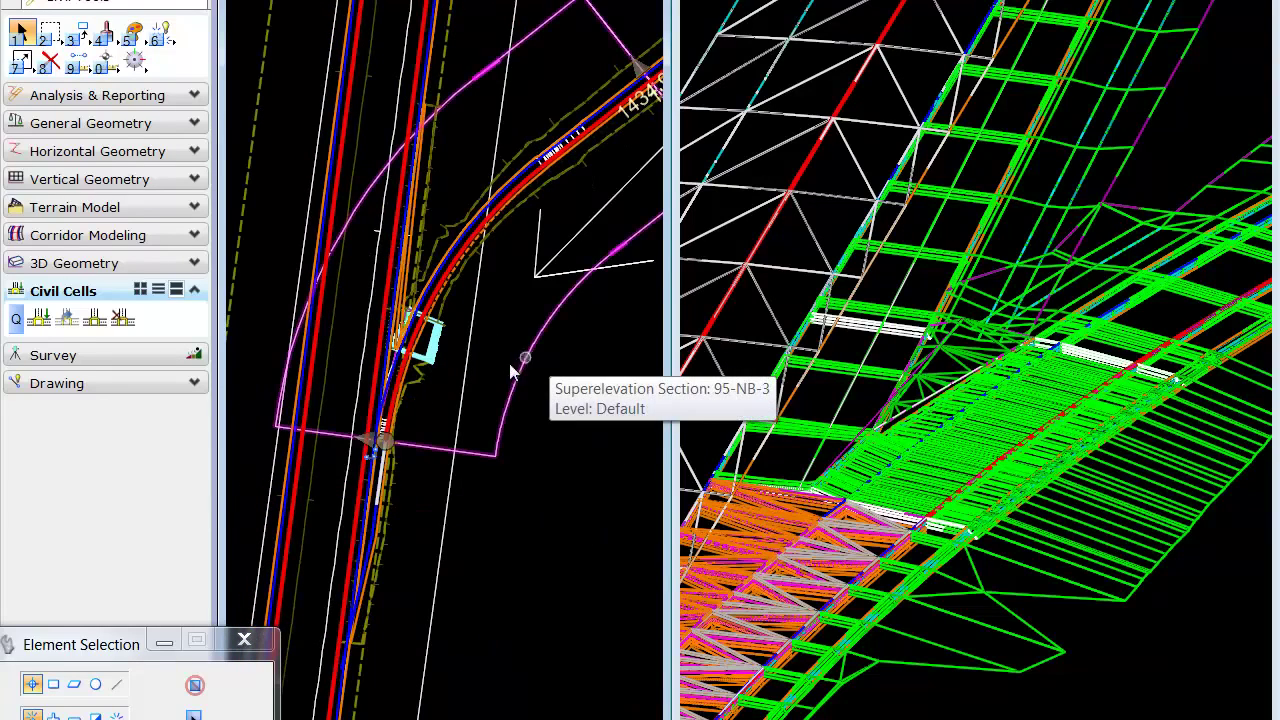
{"action": "scroll", "coordinate": [443, 363], "scroll_direction": "up", "scroll_amount": 3}
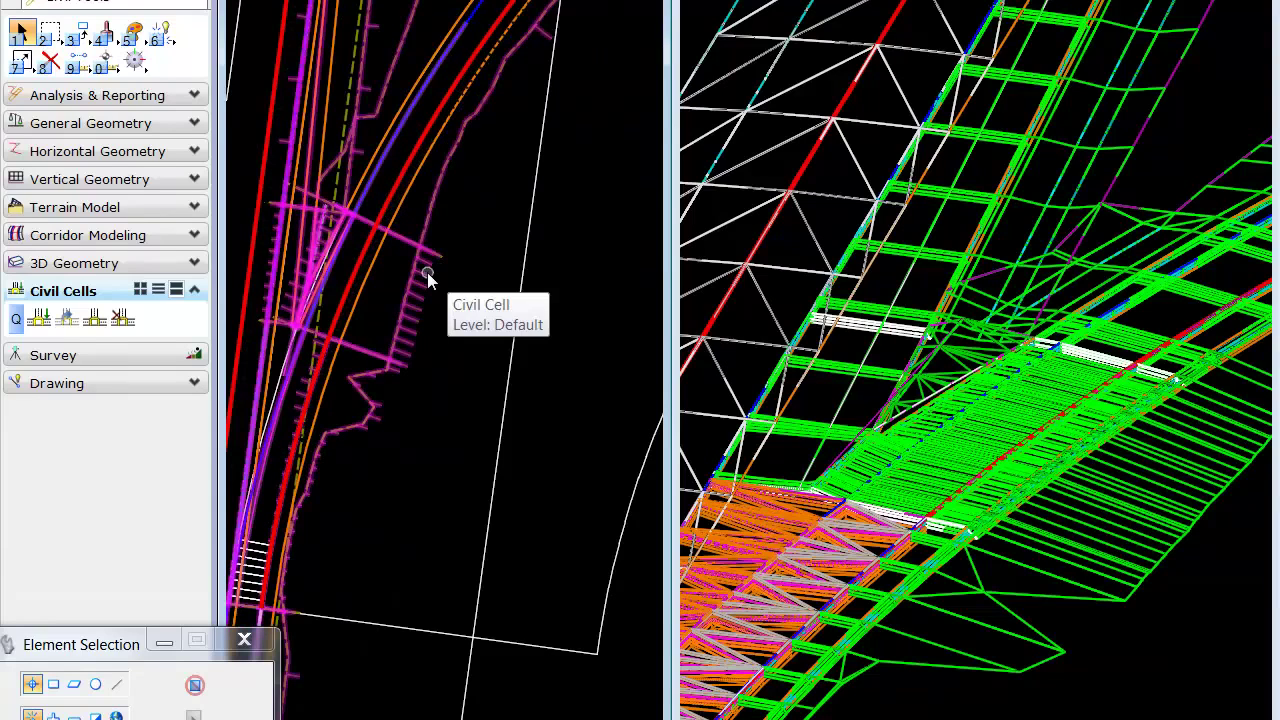
Step: Start creating a point control for the Exit Ramp corridor, keeping its range locked to the corridor's start and end
{"action": "left_click", "coordinate": [428, 280]}
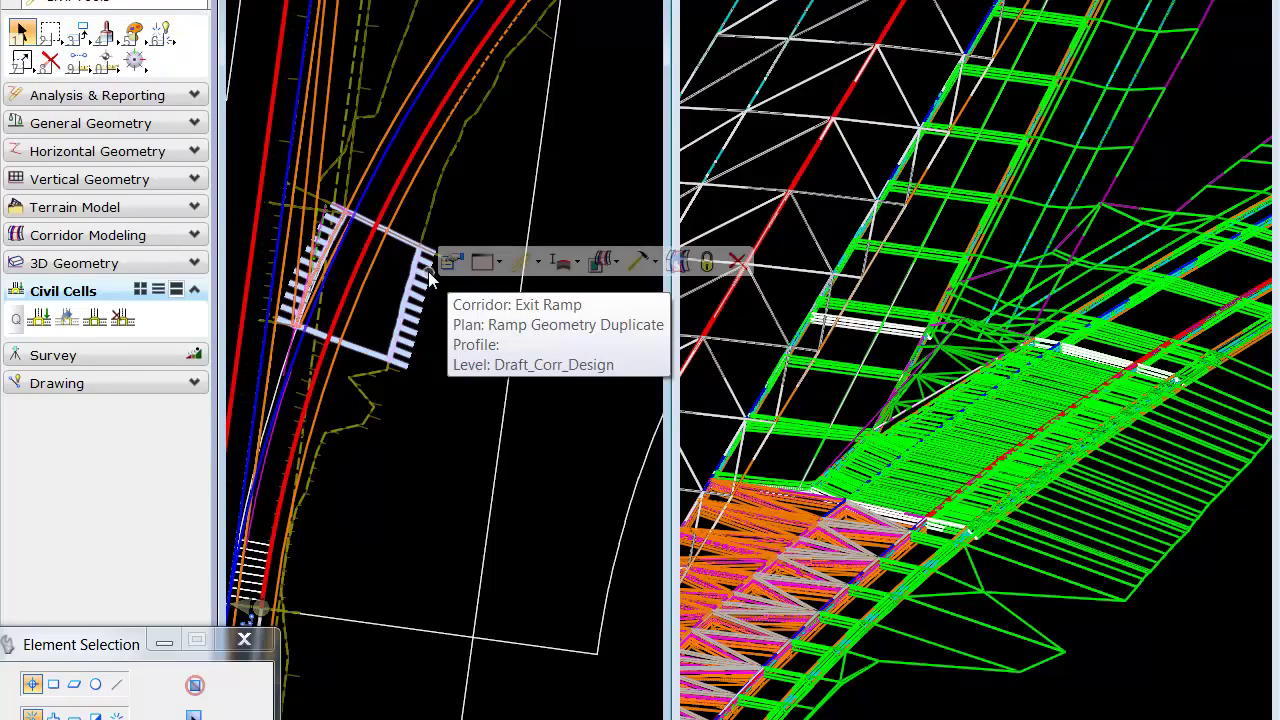
{"action": "left_click", "coordinate": [645, 262]}
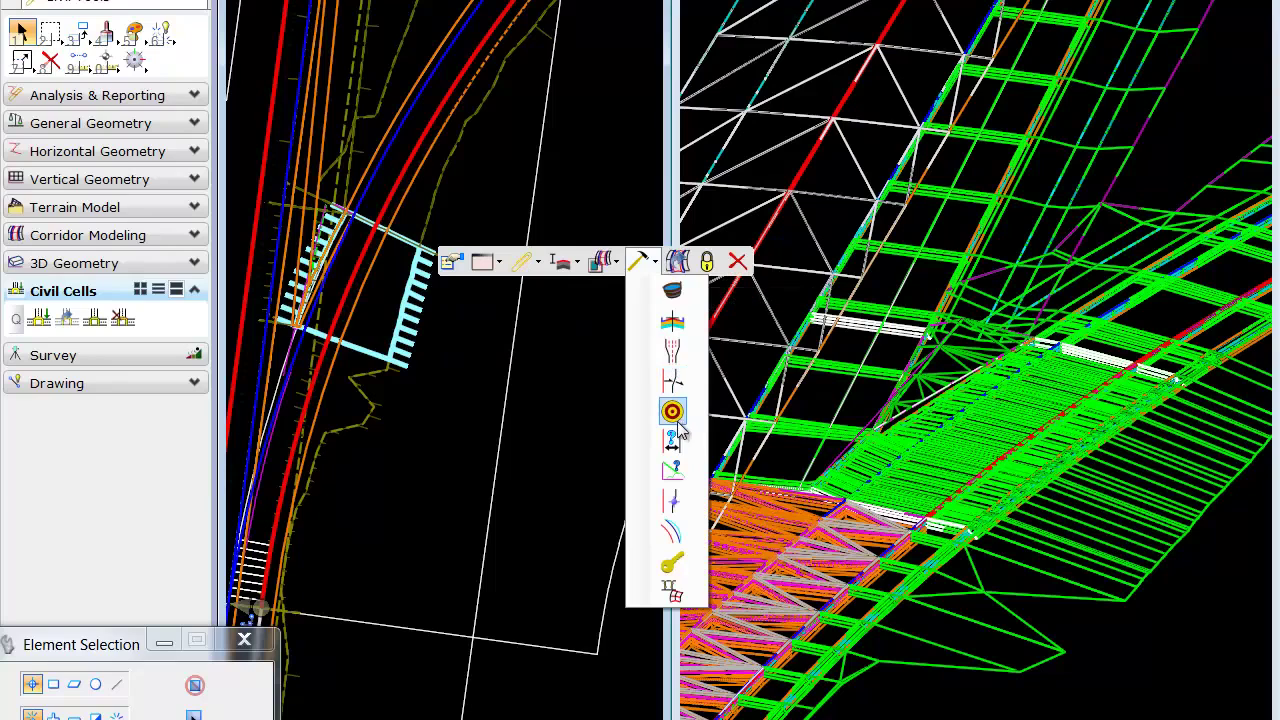
{"action": "left_click", "coordinate": [672, 502]}
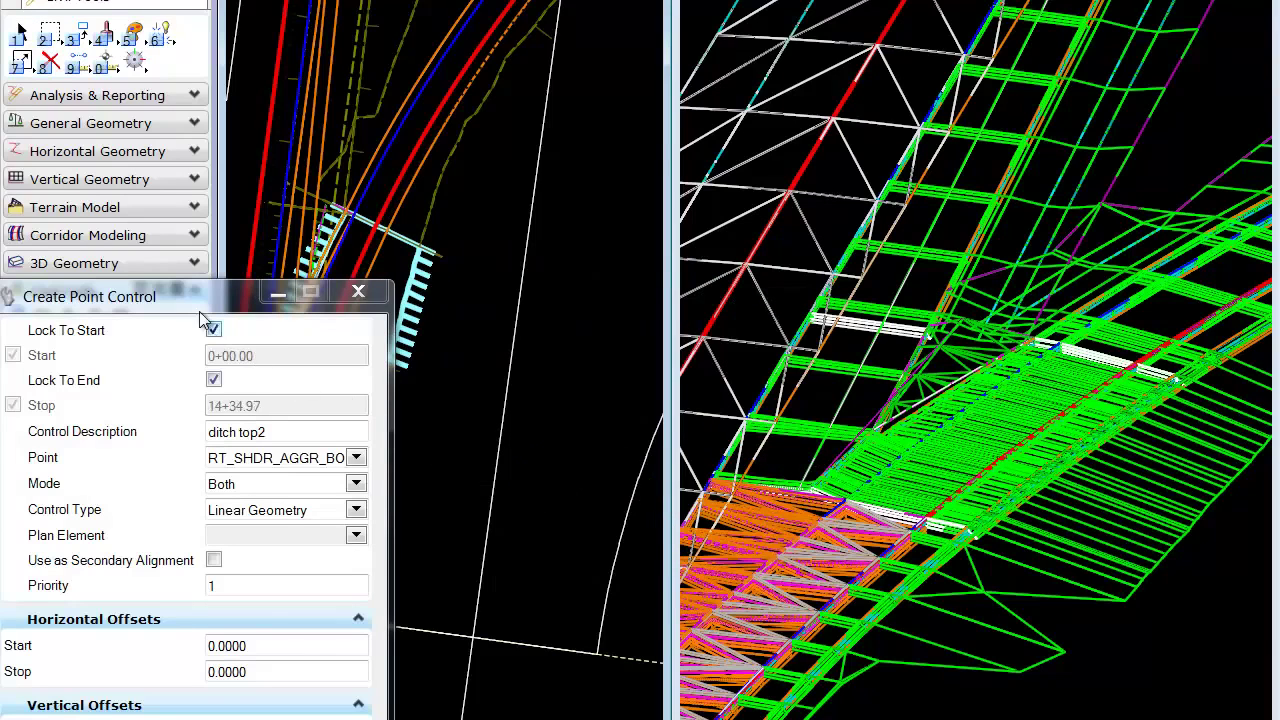
{"action": "left_click_drag", "start_coordinate": [195, 293], "coordinate": [396, 72]}
{"action": "left_click", "coordinate": [415, 109]}
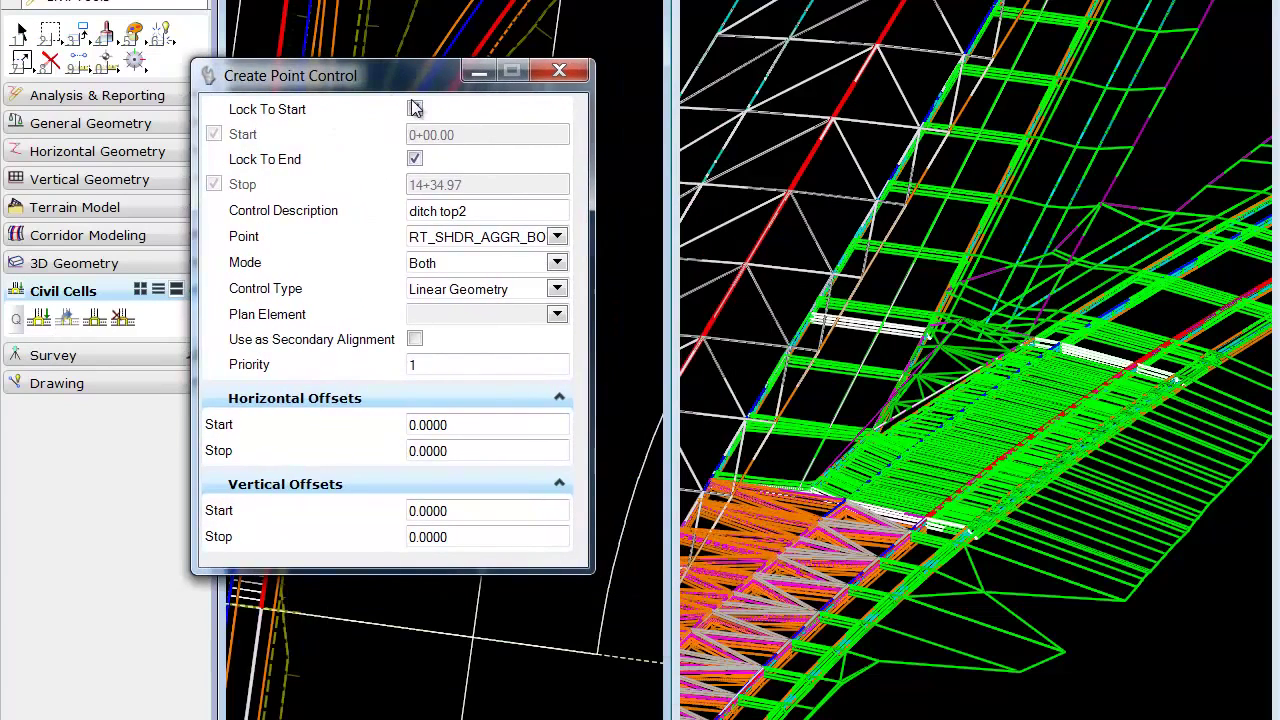
{"action": "left_click", "coordinate": [415, 109]}
{"action": "left_click_drag", "start_coordinate": [392, 78], "coordinate": [772, 37]}
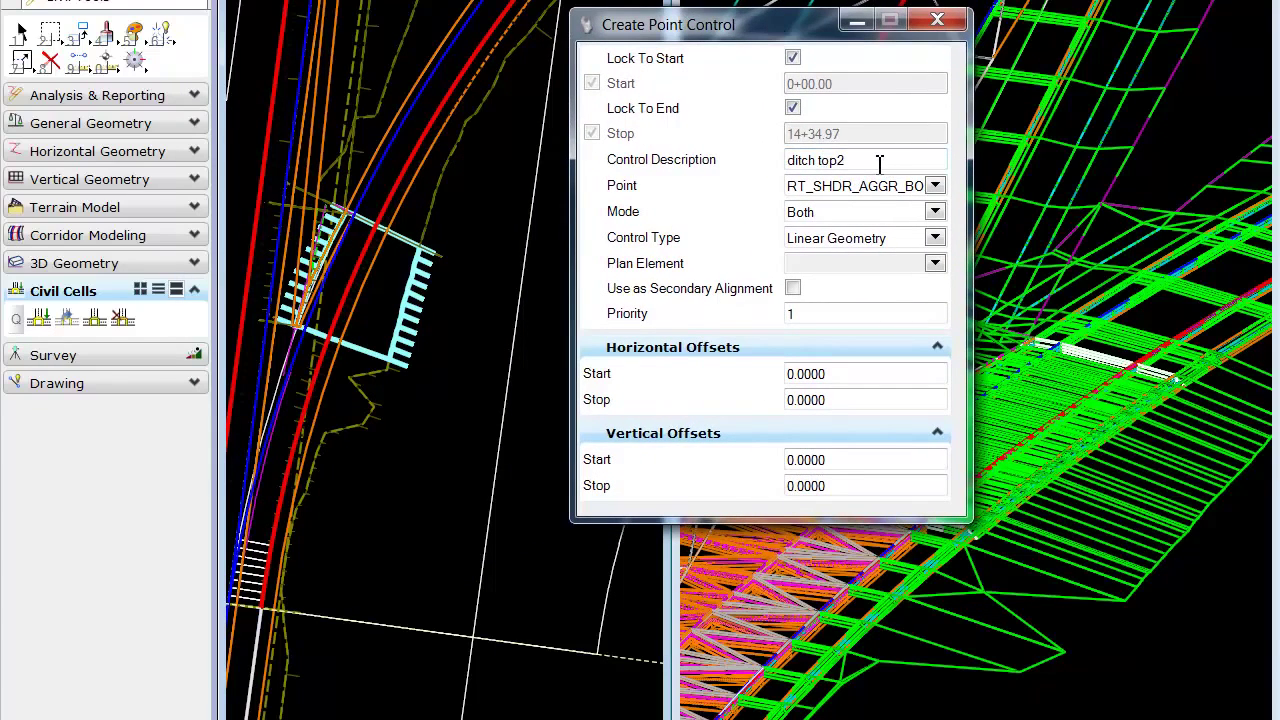
Step: Set the point control's description to Sup-1 and its controlled point to LT_EOP
{"action": "left_click_drag", "start_coordinate": [874, 165], "coordinate": [766, 171]}
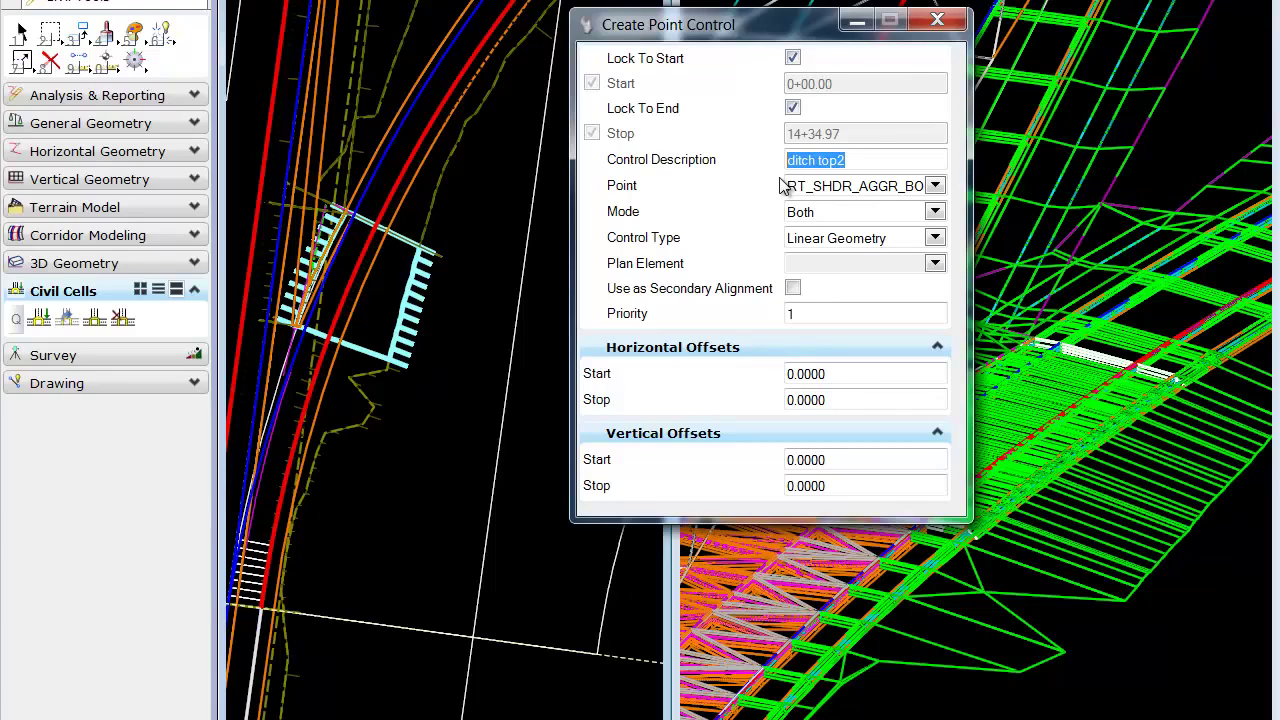
{"action": "type", "text": "Sup"}
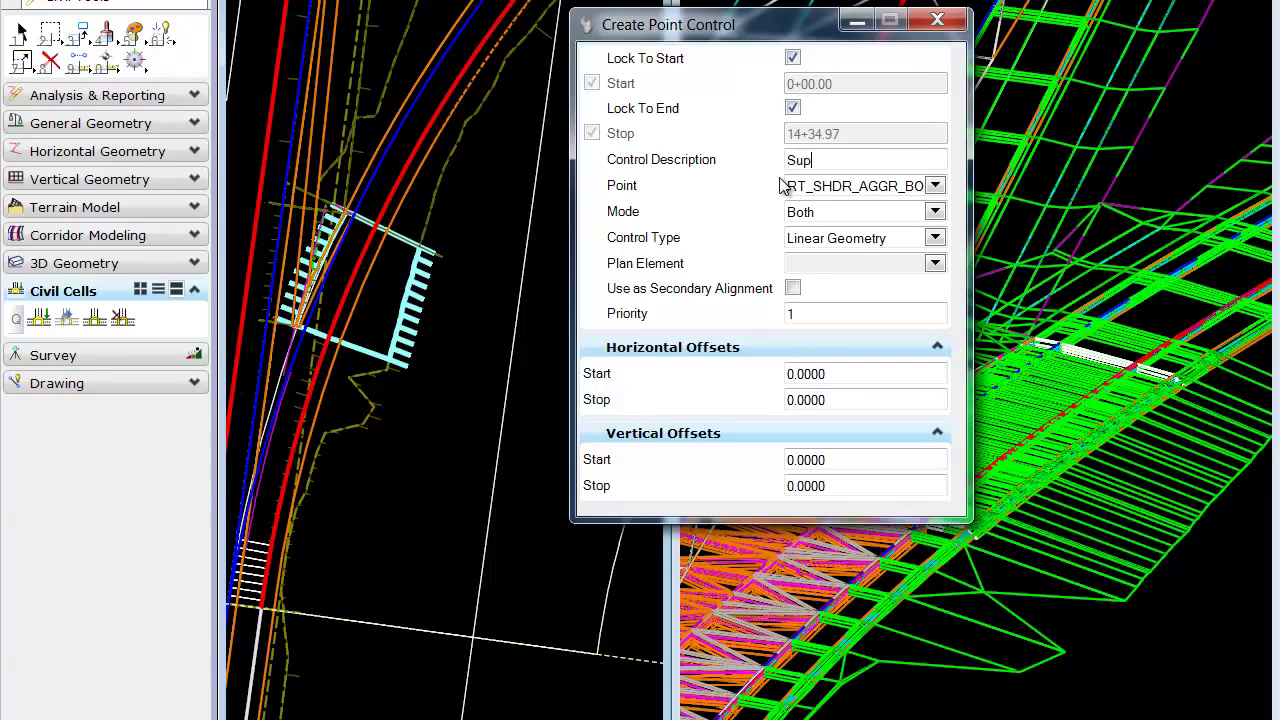
{"action": "type", "text": "-1"}
{"action": "key", "text": "Tab"}
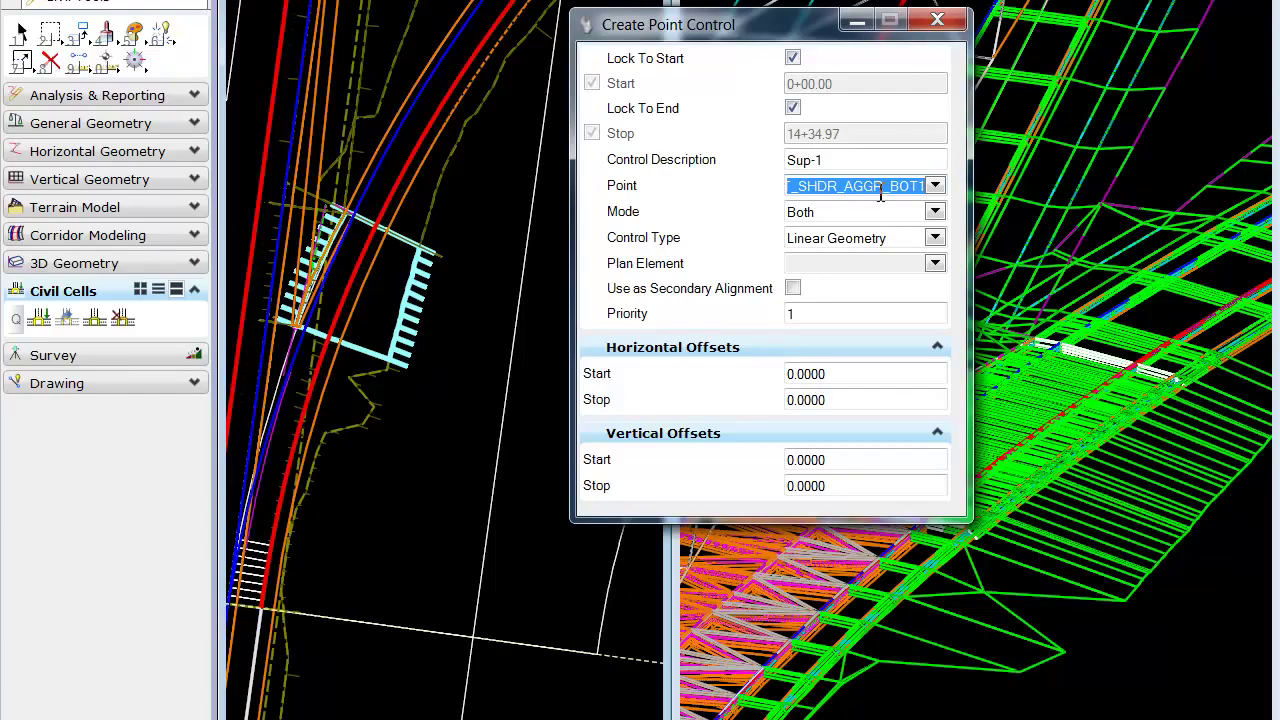
{"action": "left_click", "coordinate": [935, 186]}
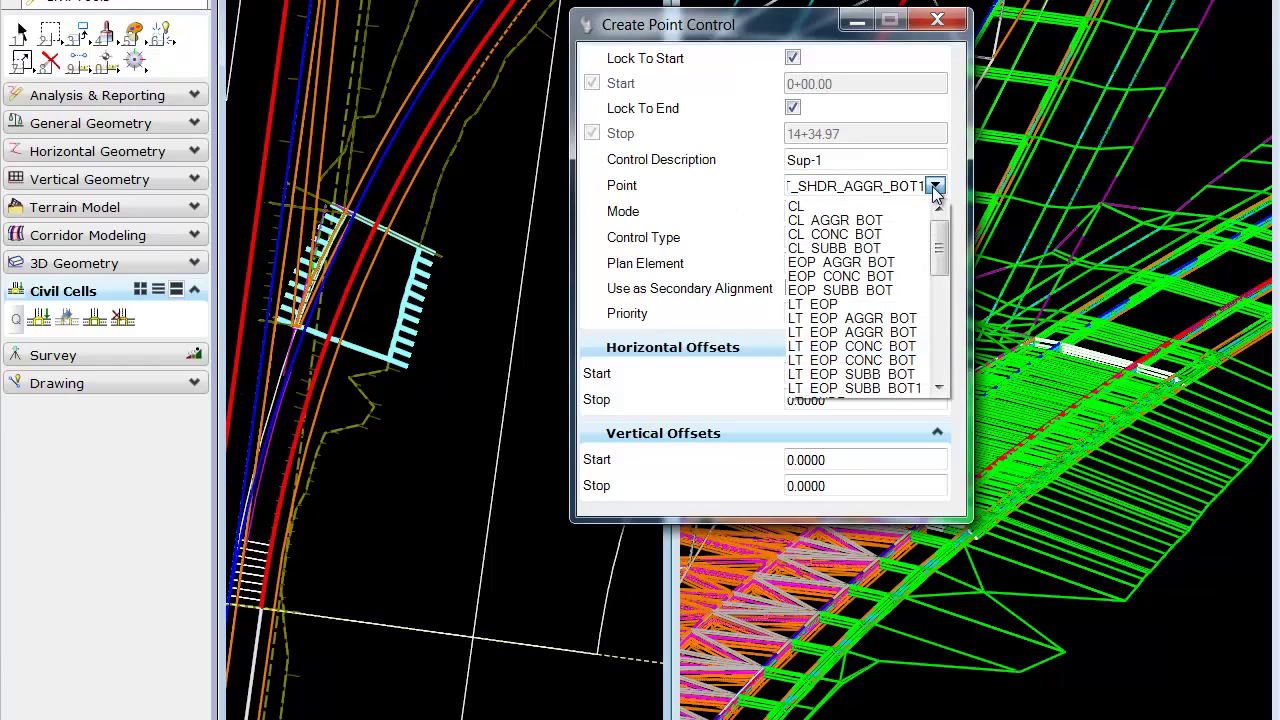
{"action": "left_click", "coordinate": [825, 305]}
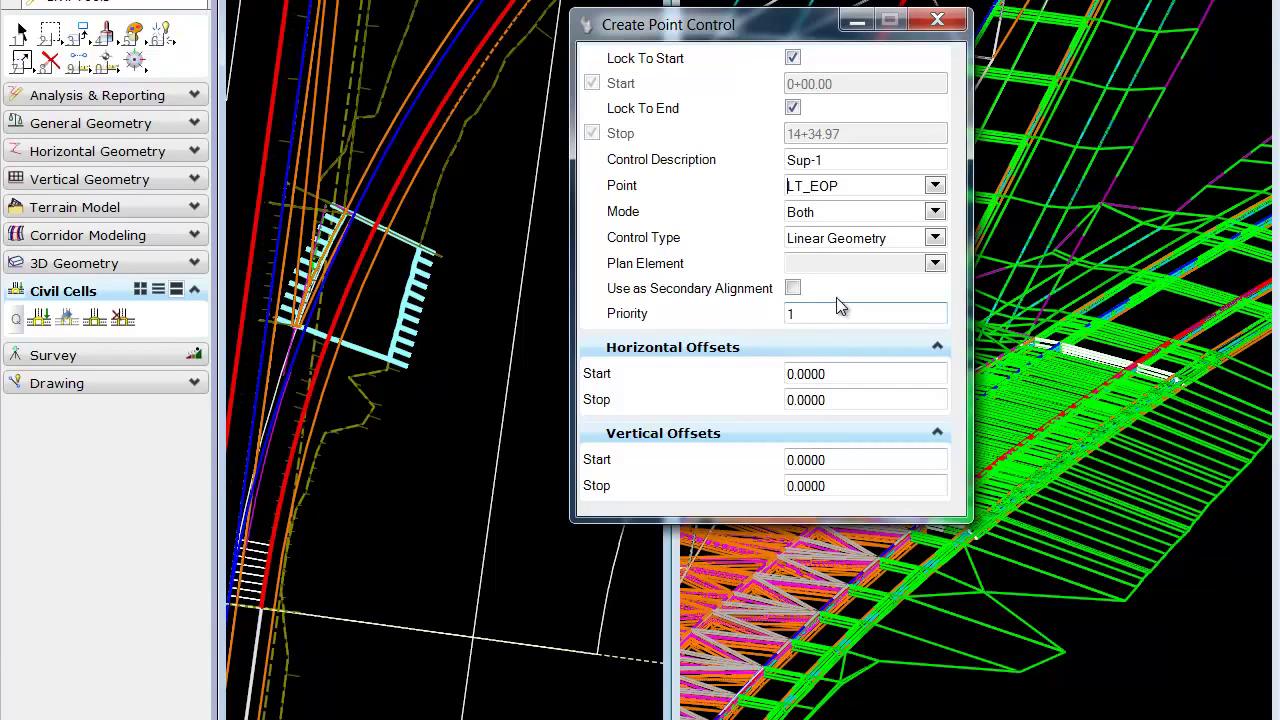
Step: Set the point control's mode to Vertical, its control type to Superelevation and its superelevation to 95-NB-3: Right
{"action": "left_click", "coordinate": [934, 214]}
{"action": "left_click", "coordinate": [825, 248]}
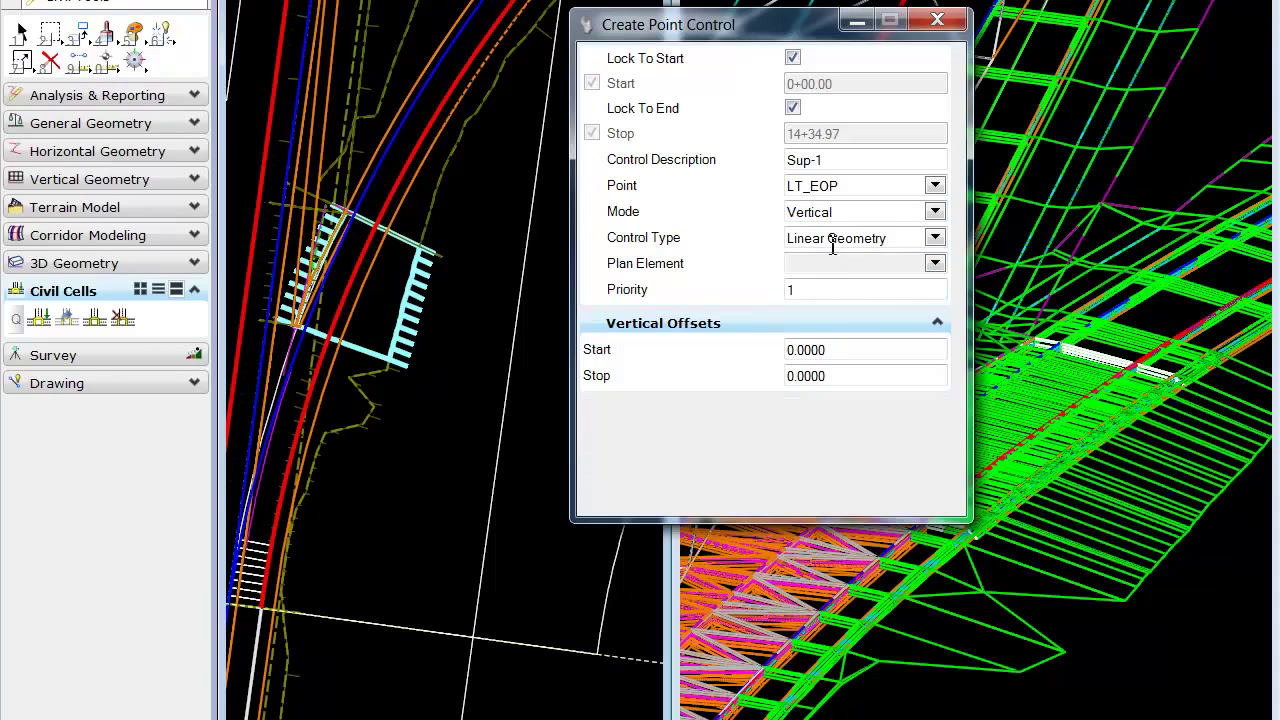
{"action": "left_click", "coordinate": [934, 238]}
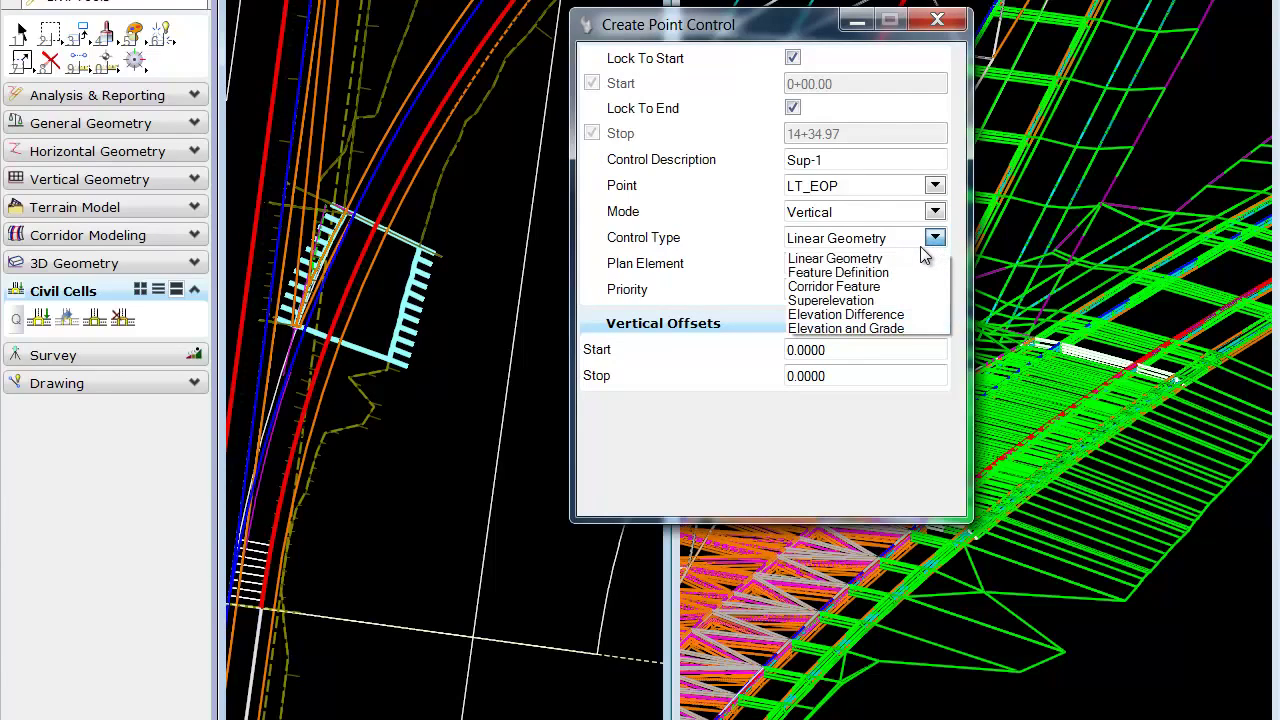
{"action": "left_click", "coordinate": [874, 298]}
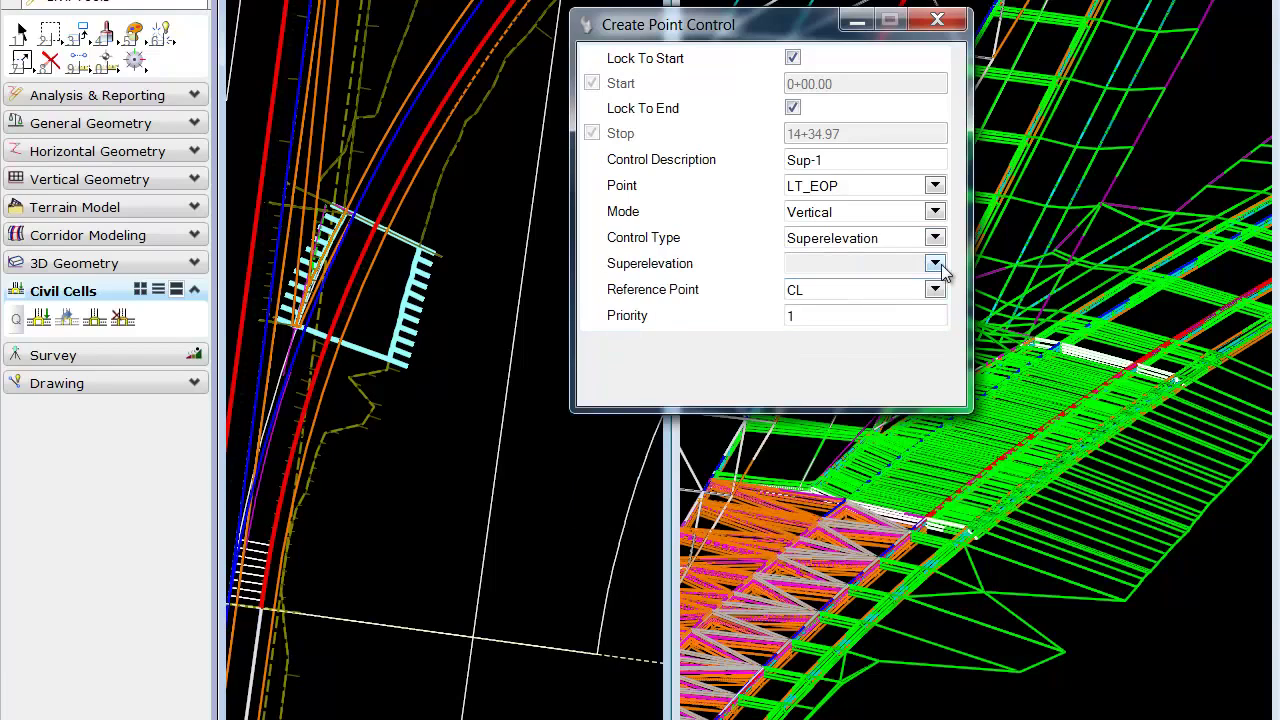
{"action": "left_click", "coordinate": [935, 263]}
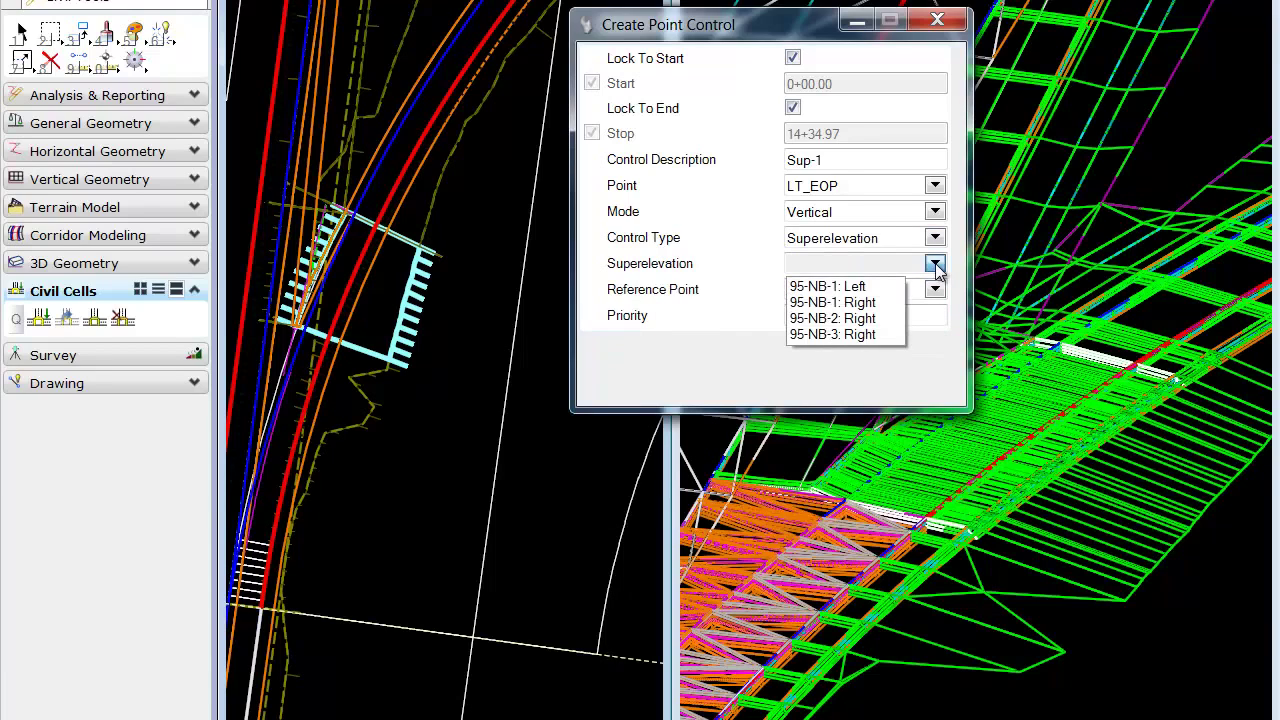
{"action": "left_click", "coordinate": [852, 336]}
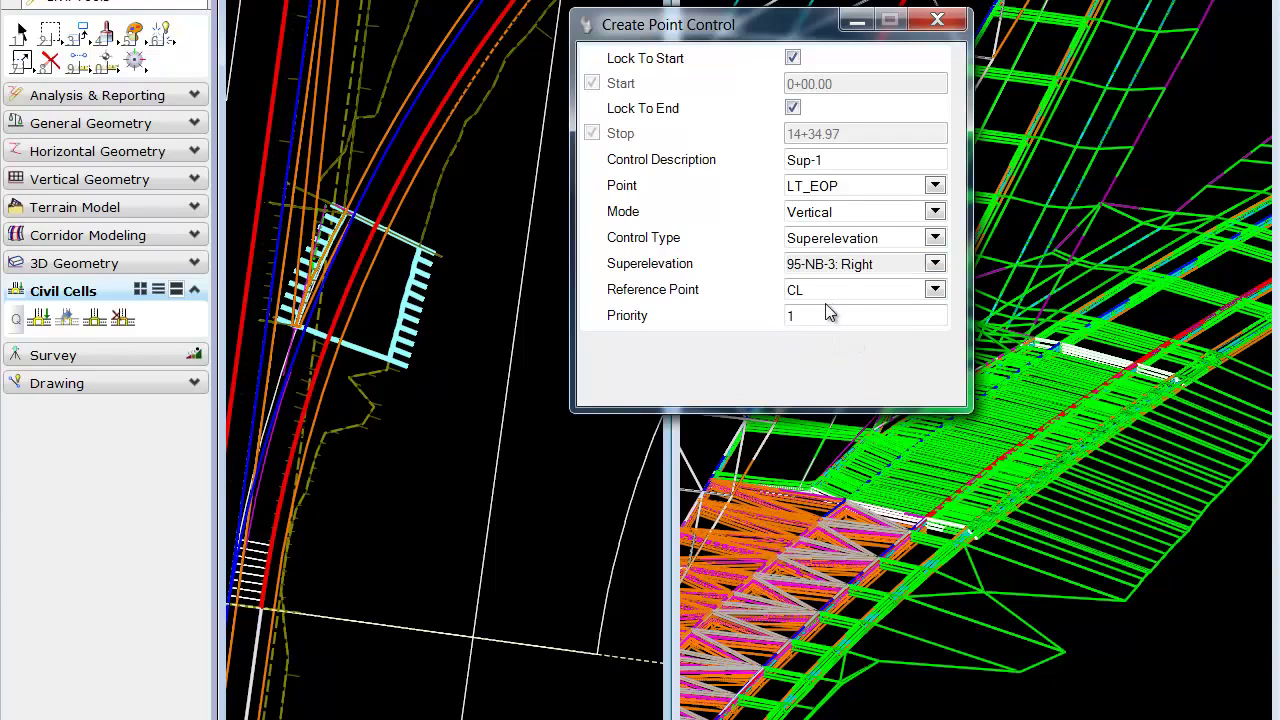
Step: Accept all Sup-1 point control settings with reference point CL and priority 1, and inspect the ramp's pavement edge in 3D
{"action": "left_click", "coordinate": [470, 368]}
{"action": "left_click", "coordinate": [461, 367]}
{"action": "left_click", "coordinate": [461, 367]}
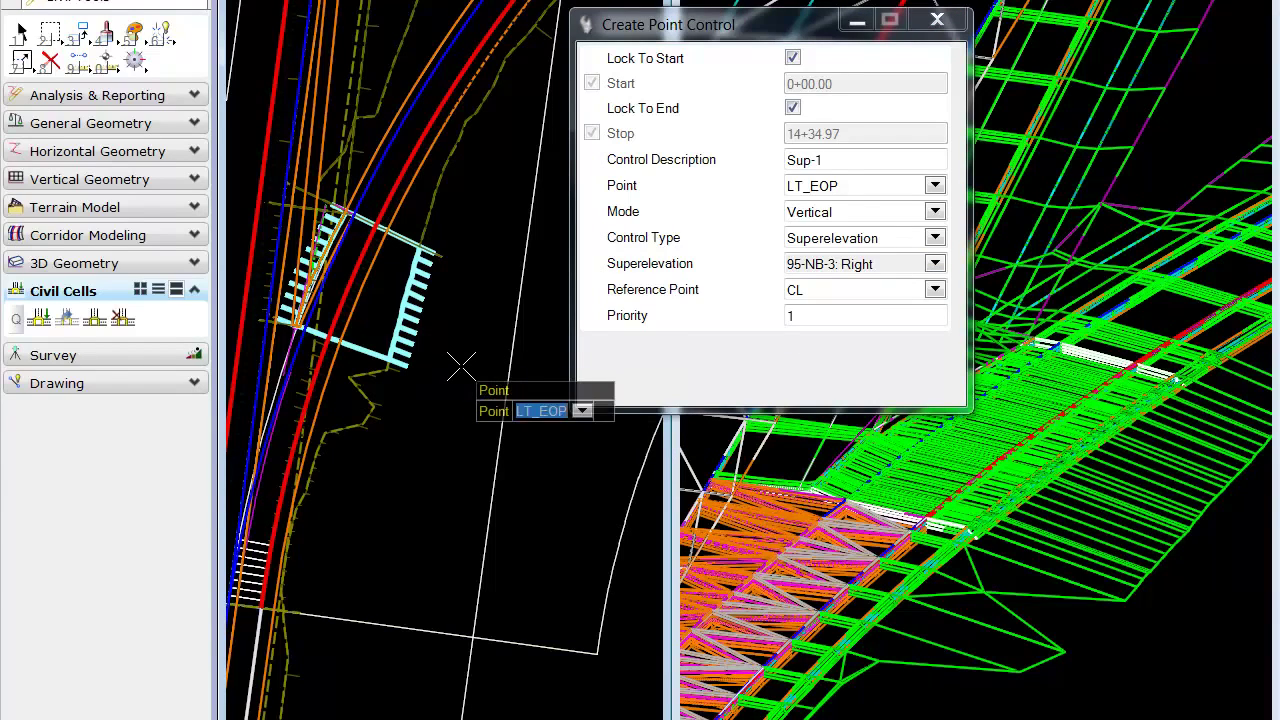
{"action": "left_click", "coordinate": [461, 367]}
{"action": "left_click", "coordinate": [461, 367]}
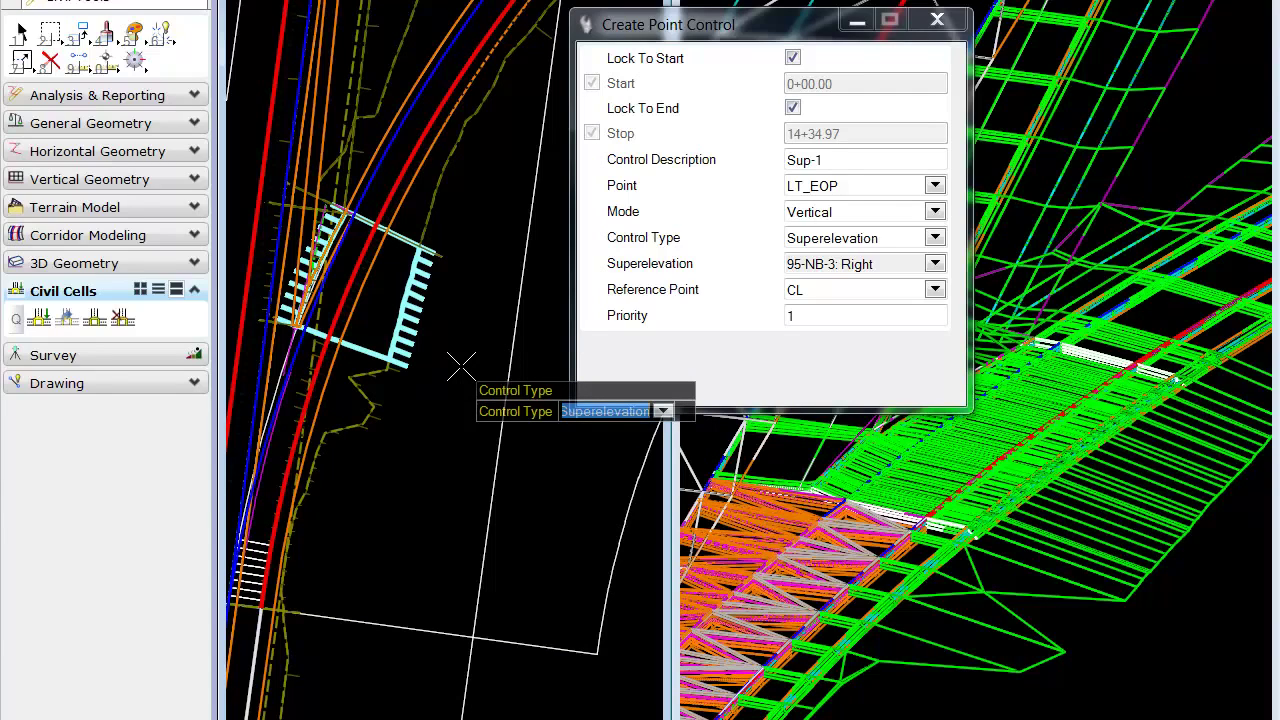
{"action": "left_click", "coordinate": [461, 367]}
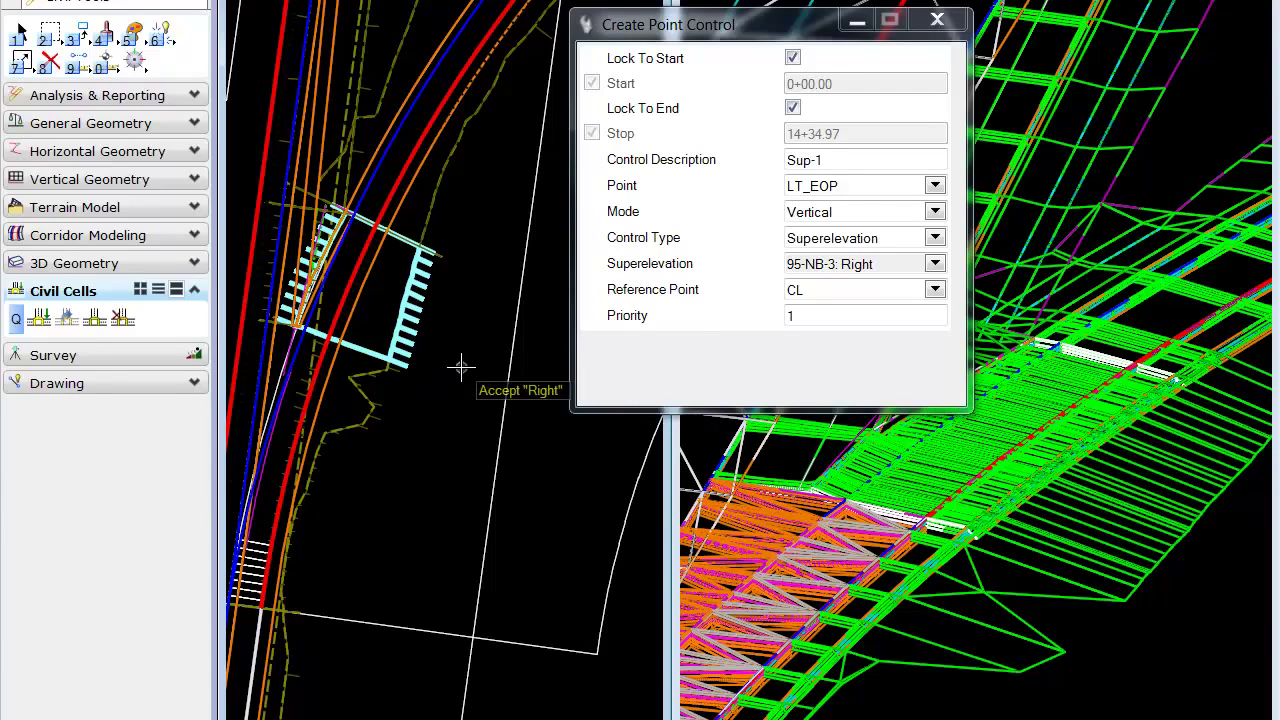
{"action": "left_click", "coordinate": [461, 367]}
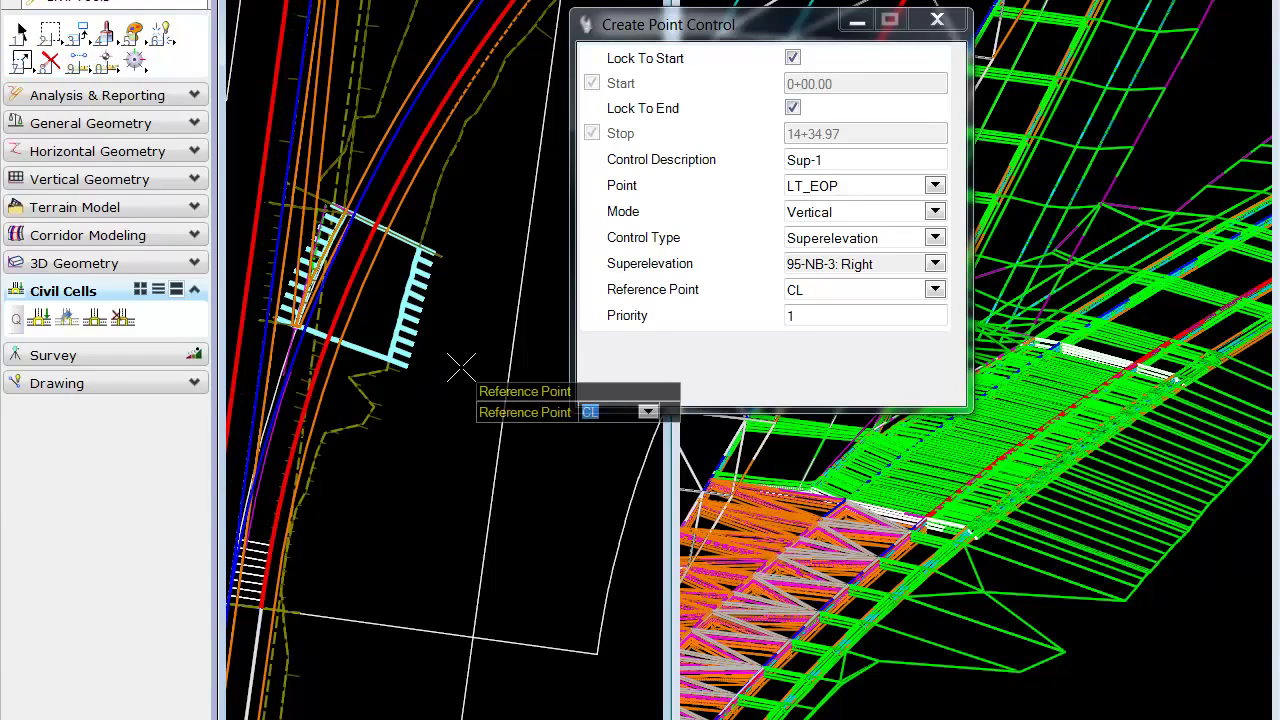
{"action": "left_click", "coordinate": [461, 367]}
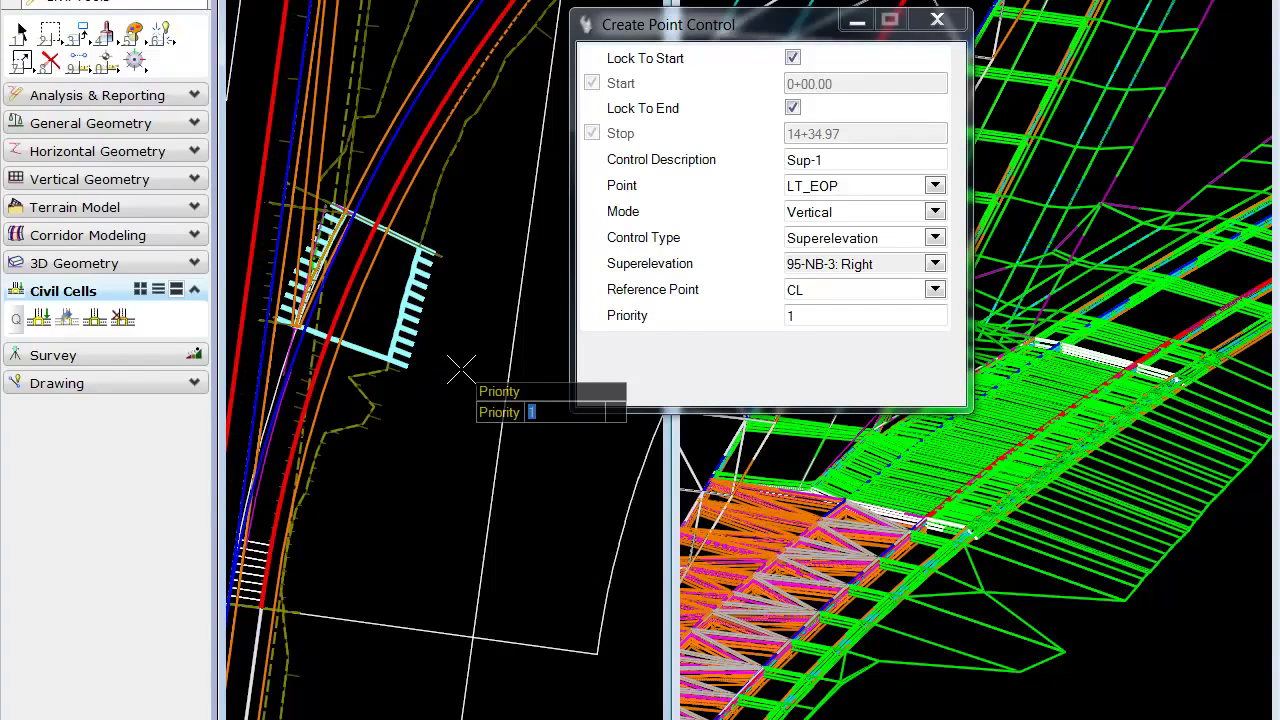
{"action": "left_click", "coordinate": [461, 367]}
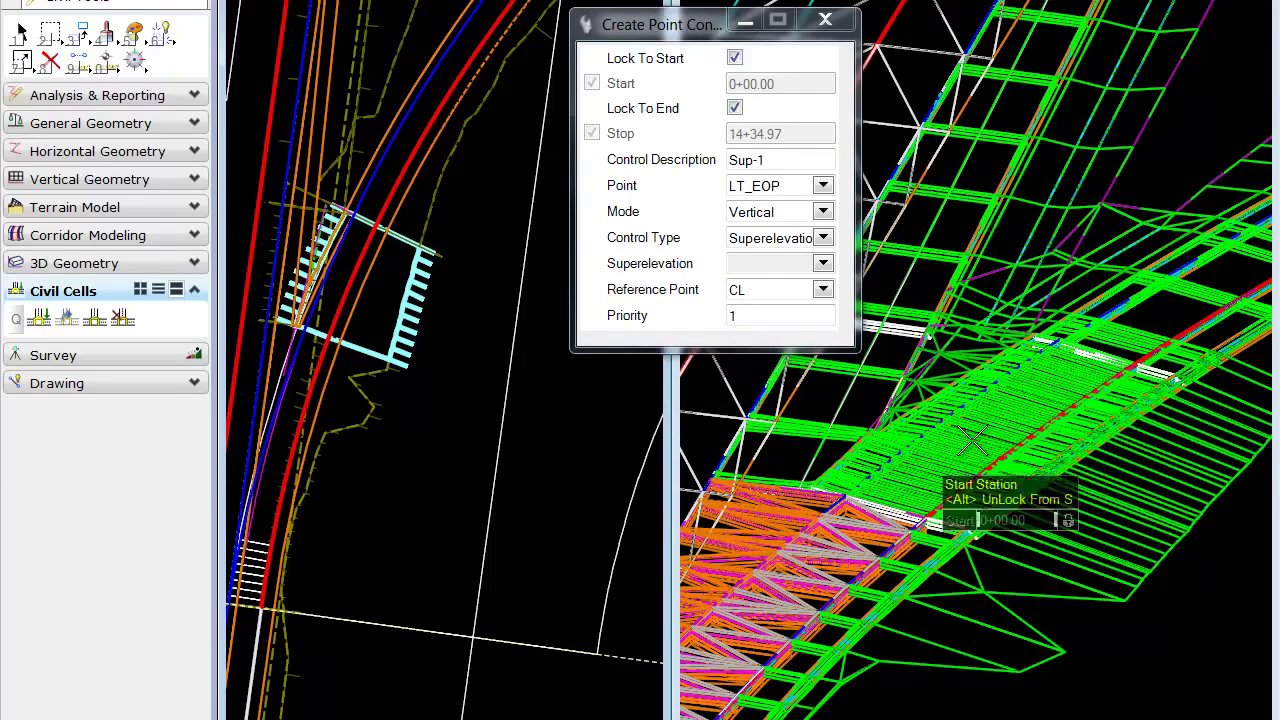
{"action": "scroll", "coordinate": [1057, 347], "scroll_direction": "up", "scroll_amount": 2}
{"action": "scroll", "coordinate": [1057, 347], "scroll_direction": "up", "scroll_amount": 3}
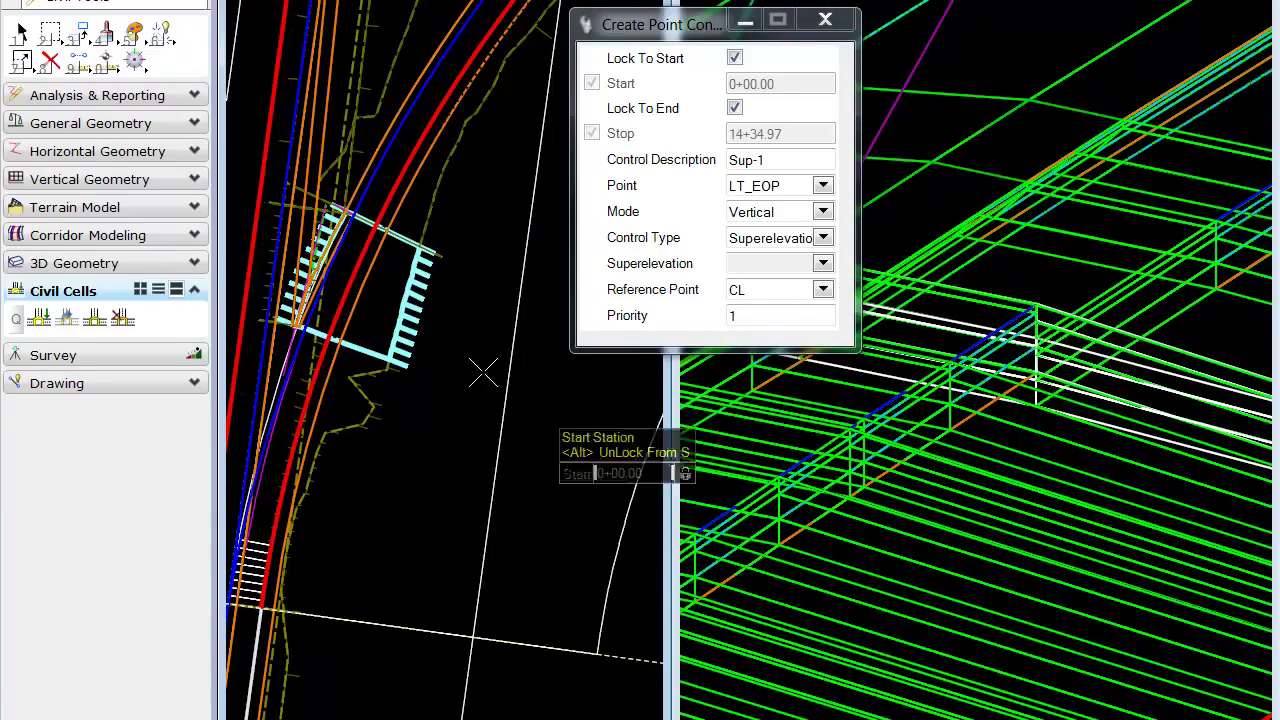
Step: Select the Ramp corridor just beyond the bridge and start creating a new point control for it
{"action": "middle_click_drag", "start_coordinate": [457, 260], "coordinate": [362, 520]}
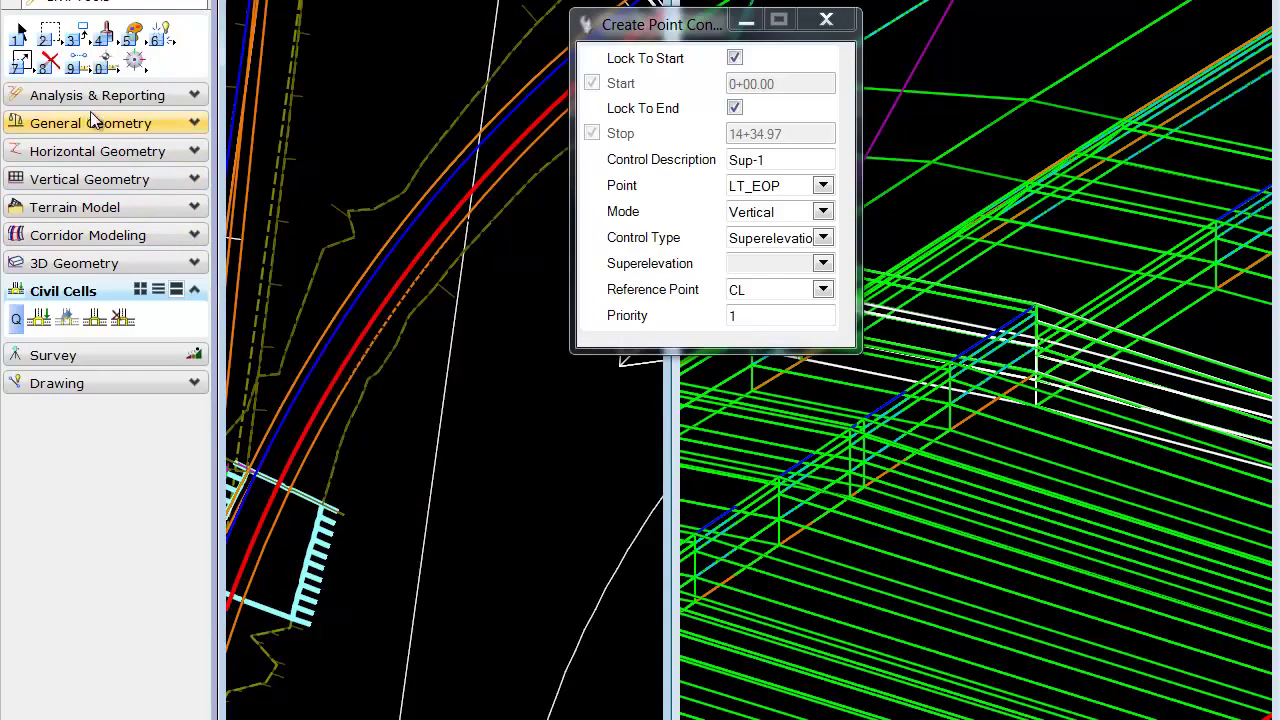
{"action": "left_click", "coordinate": [22, 34]}
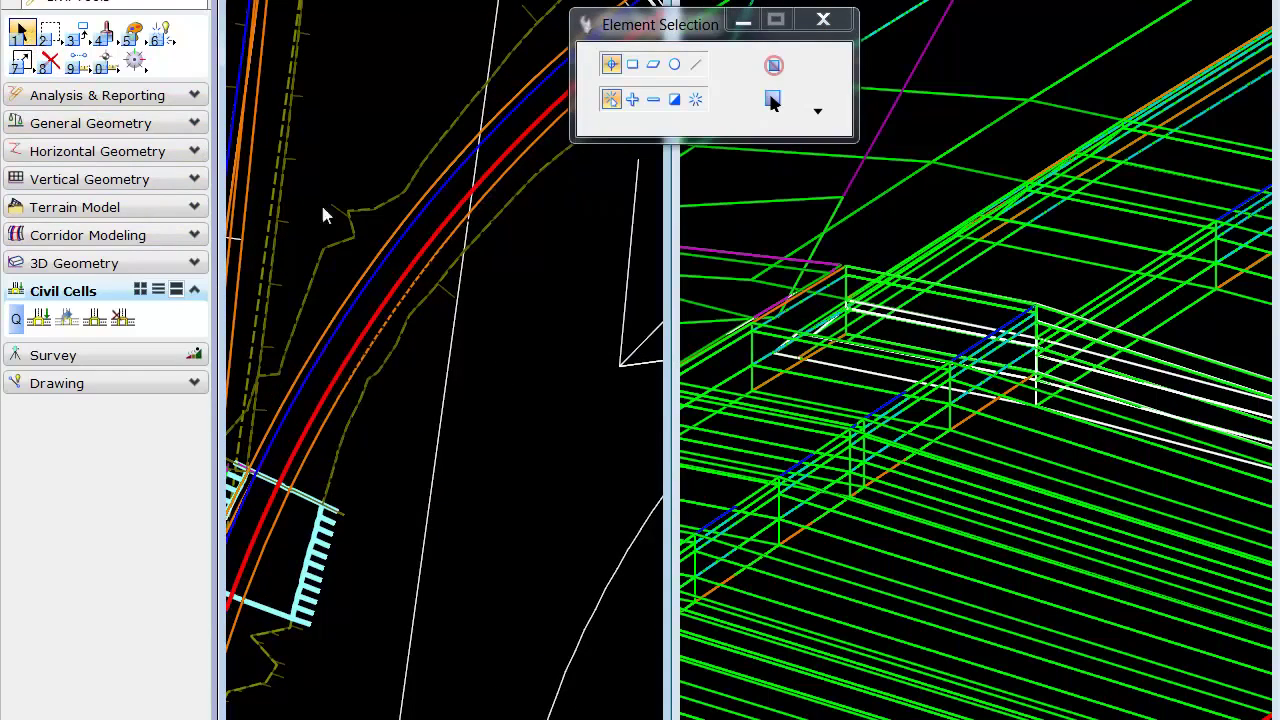
{"action": "left_click", "coordinate": [450, 295]}
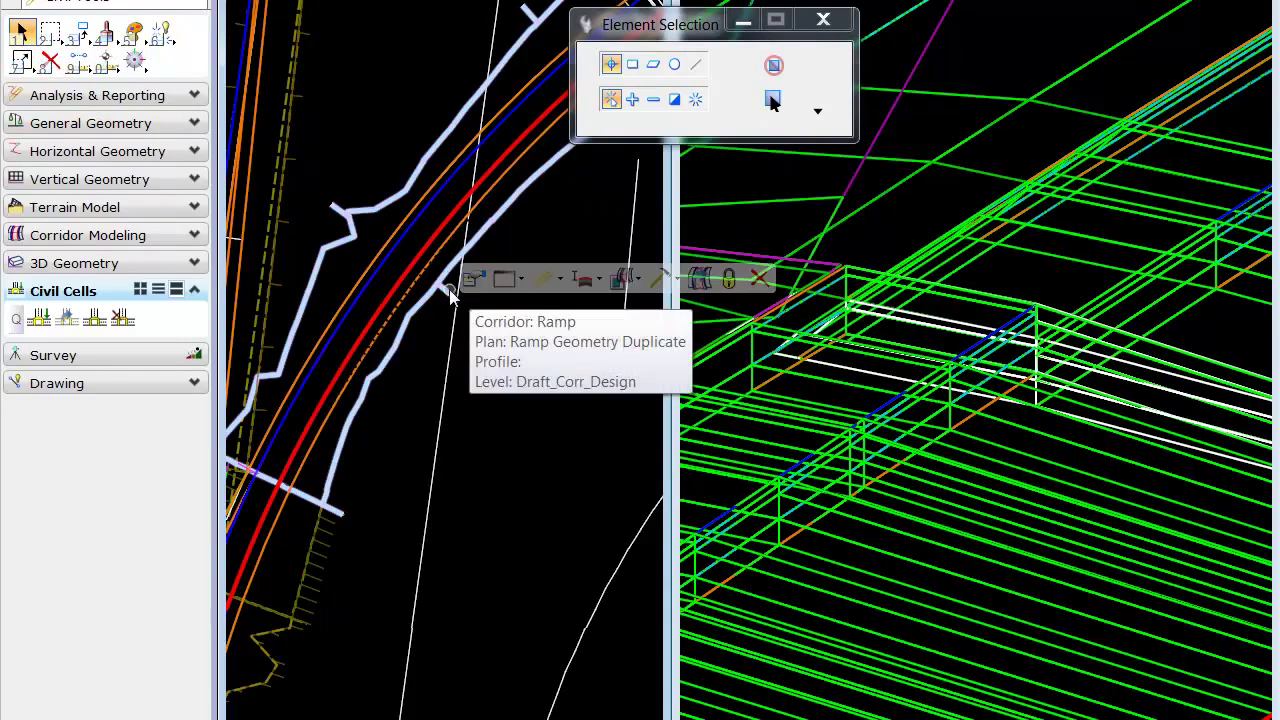
{"action": "left_click", "coordinate": [668, 279]}
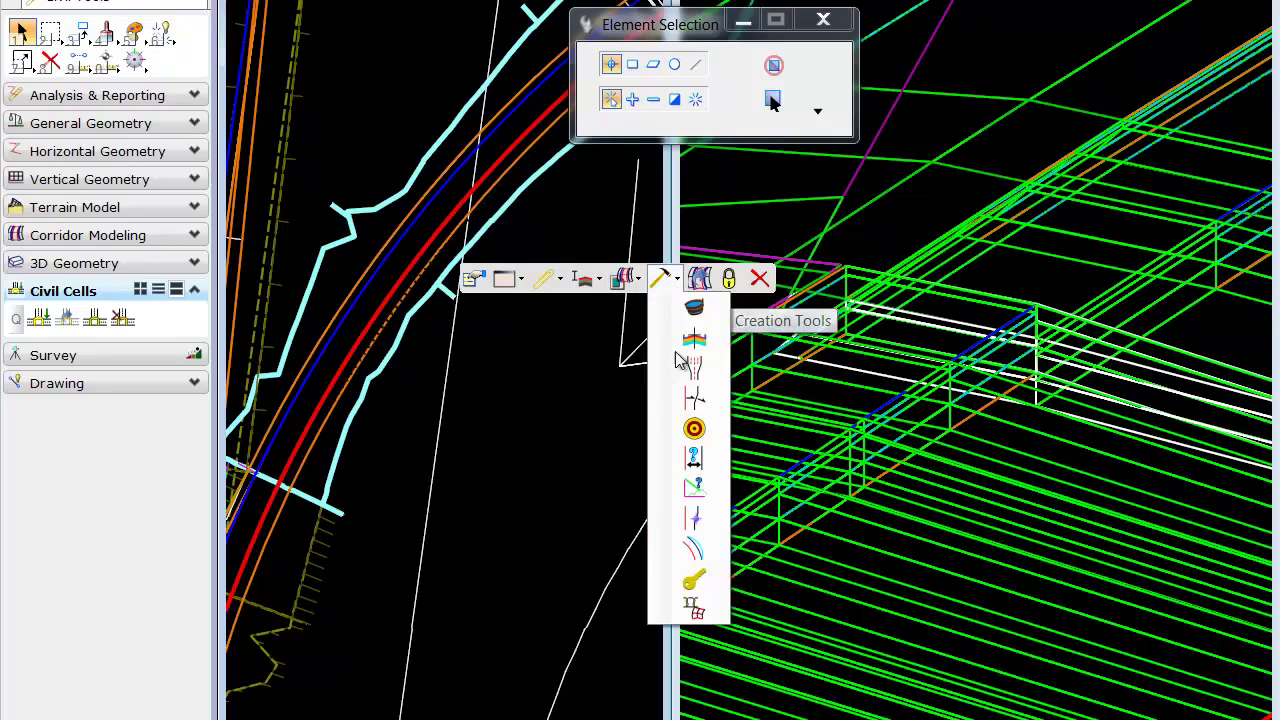
{"action": "left_click", "coordinate": [694, 517]}
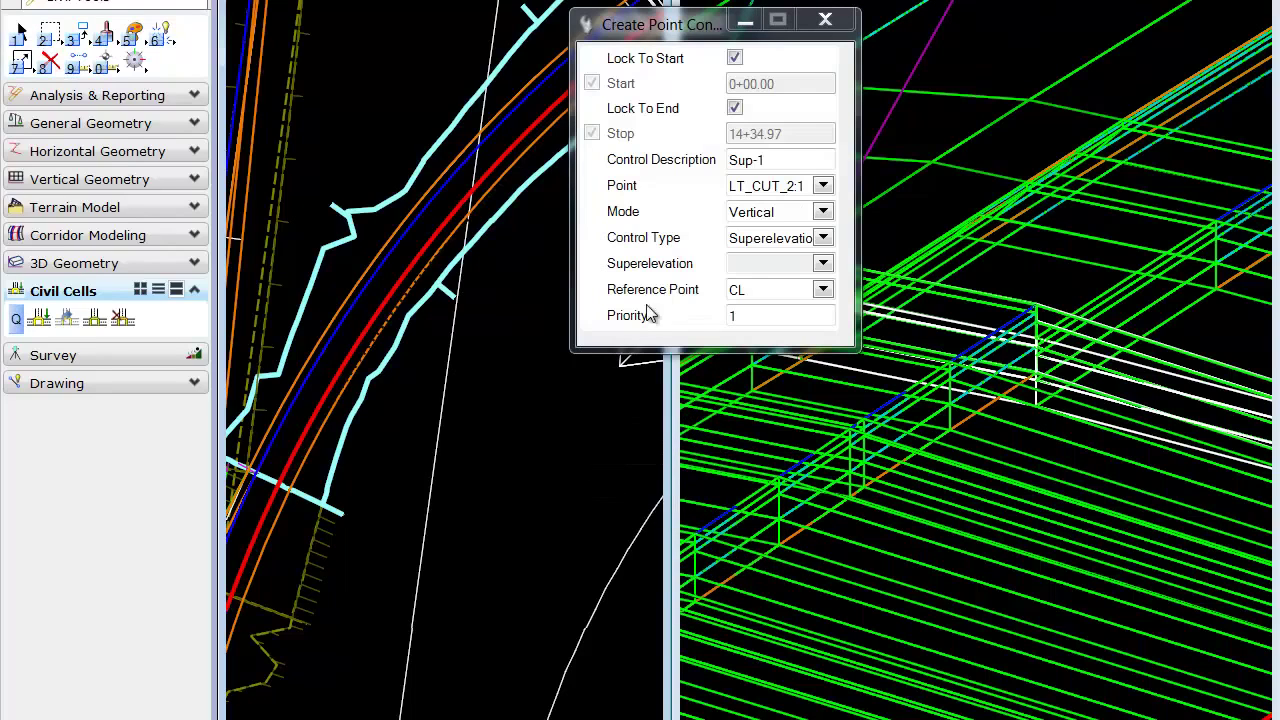
{"action": "left_click_drag", "start_coordinate": [680, 26], "coordinate": [773, 12]}
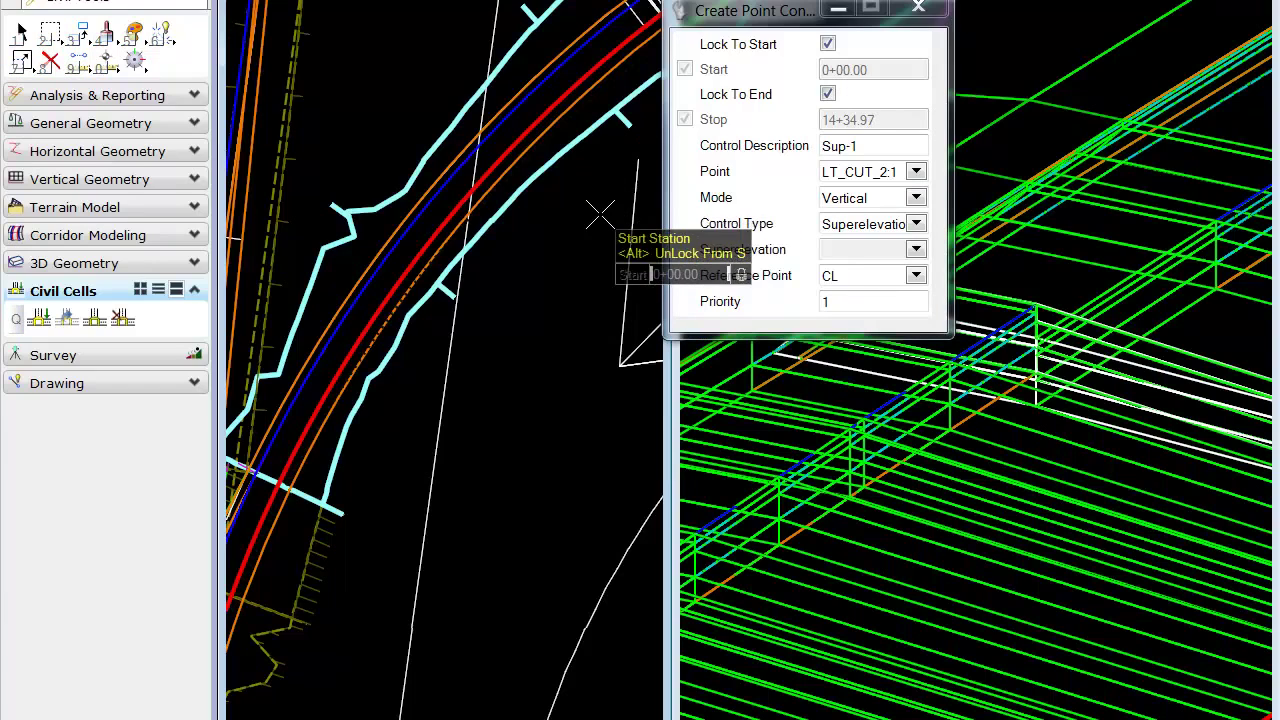
Step: Set the point control's description to Sup-2 and keep its range locked to the corridor's start and end
{"action": "left_click_drag", "start_coordinate": [867, 147], "coordinate": [852, 146]}
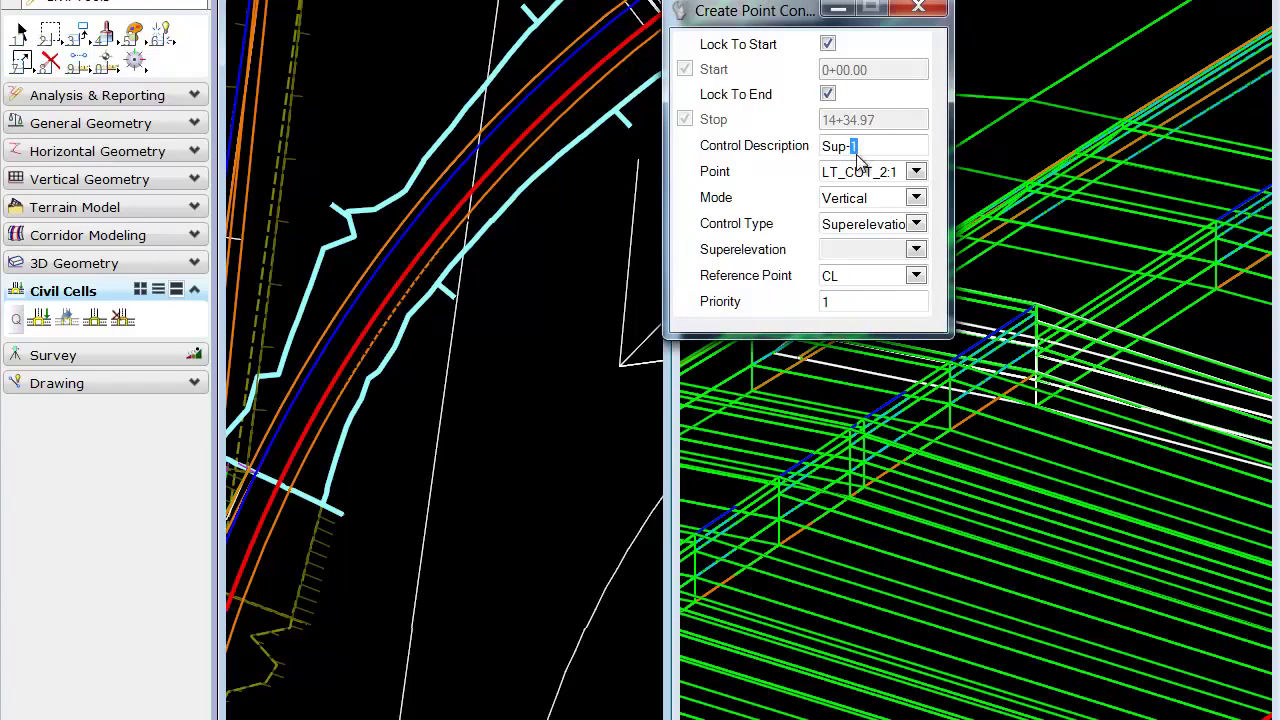
{"action": "type", "text": "2"}
{"action": "key", "text": "Tab"}
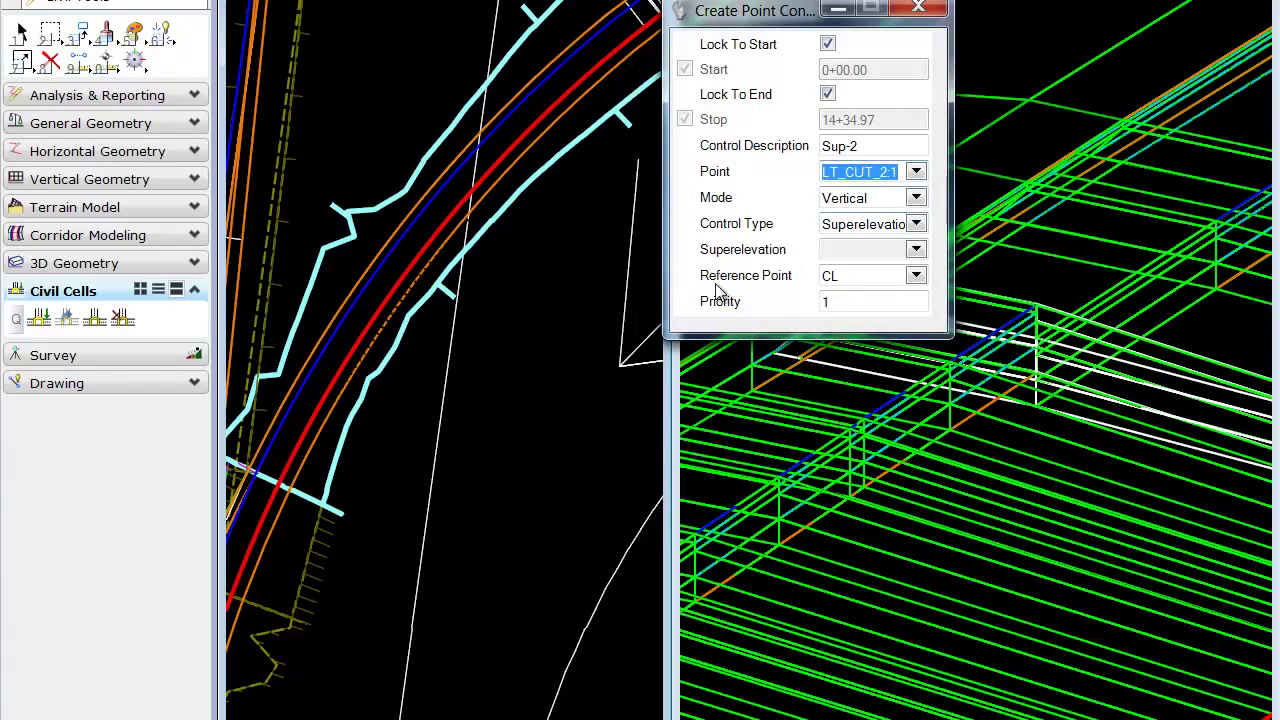
{"action": "left_click", "coordinate": [552, 305]}
{"action": "left_click", "coordinate": [549, 307]}
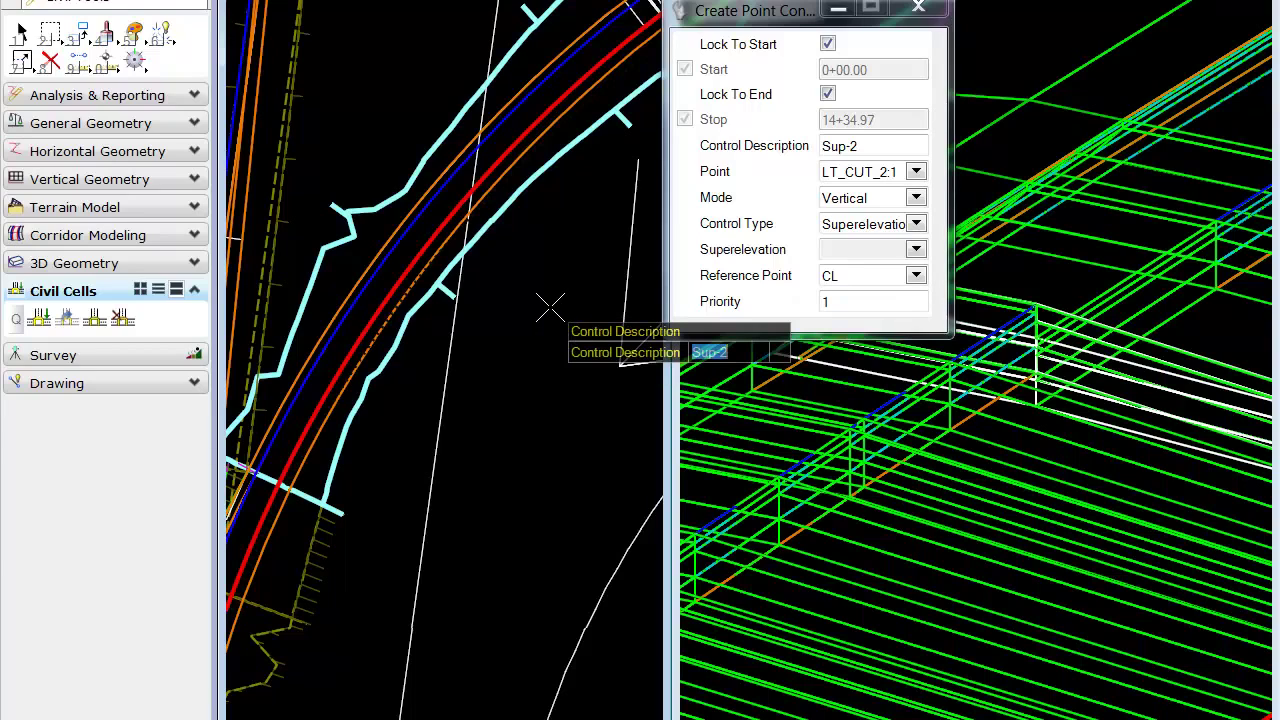
{"action": "left_click", "coordinate": [549, 307]}
{"action": "left_click", "coordinate": [547, 305]}
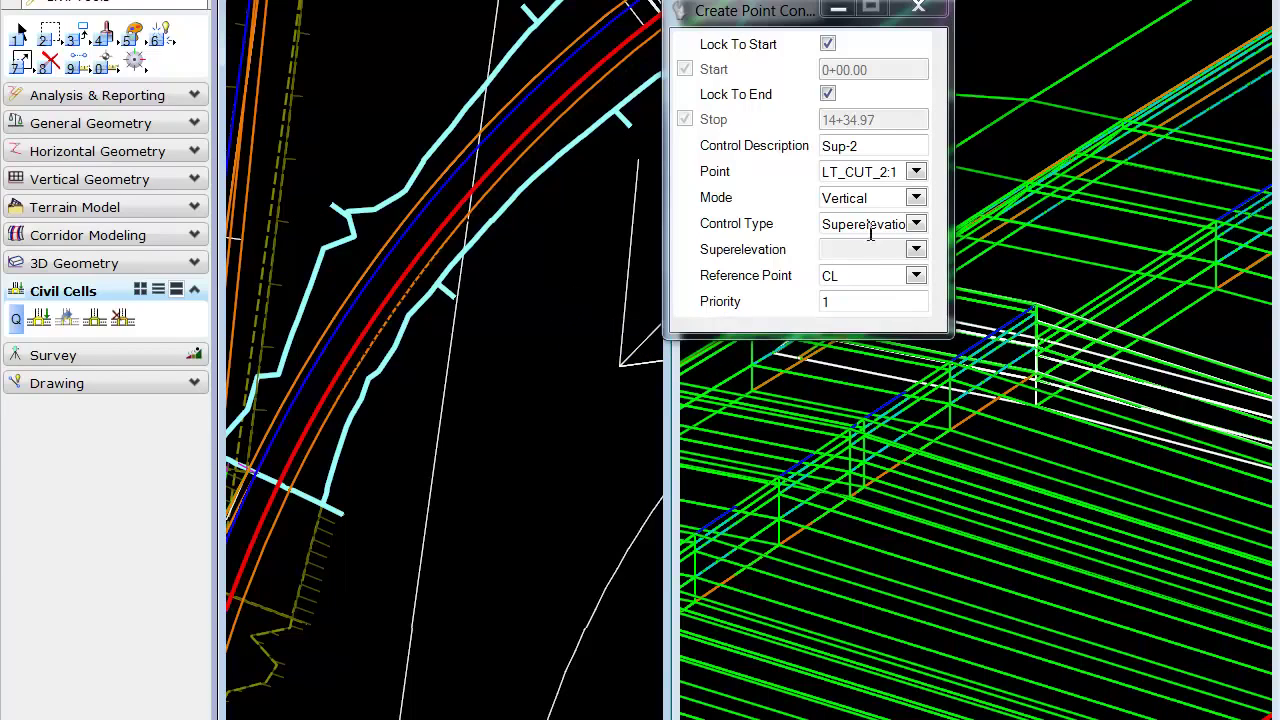
Step: Set the Sup-2 controlled point to LT_EOP and accept Vertical mode with control type Superelevation
{"action": "left_click", "coordinate": [916, 173]}
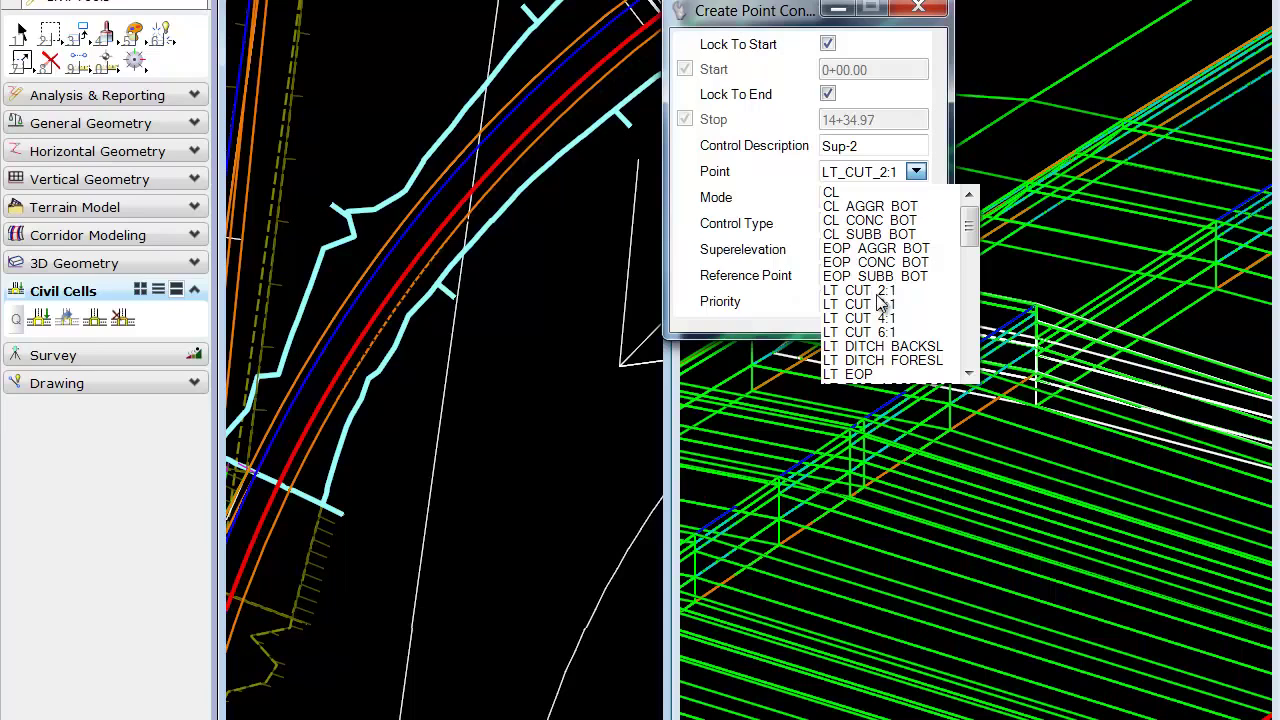
{"action": "left_click_drag", "start_coordinate": [968, 238], "coordinate": [968, 250]}
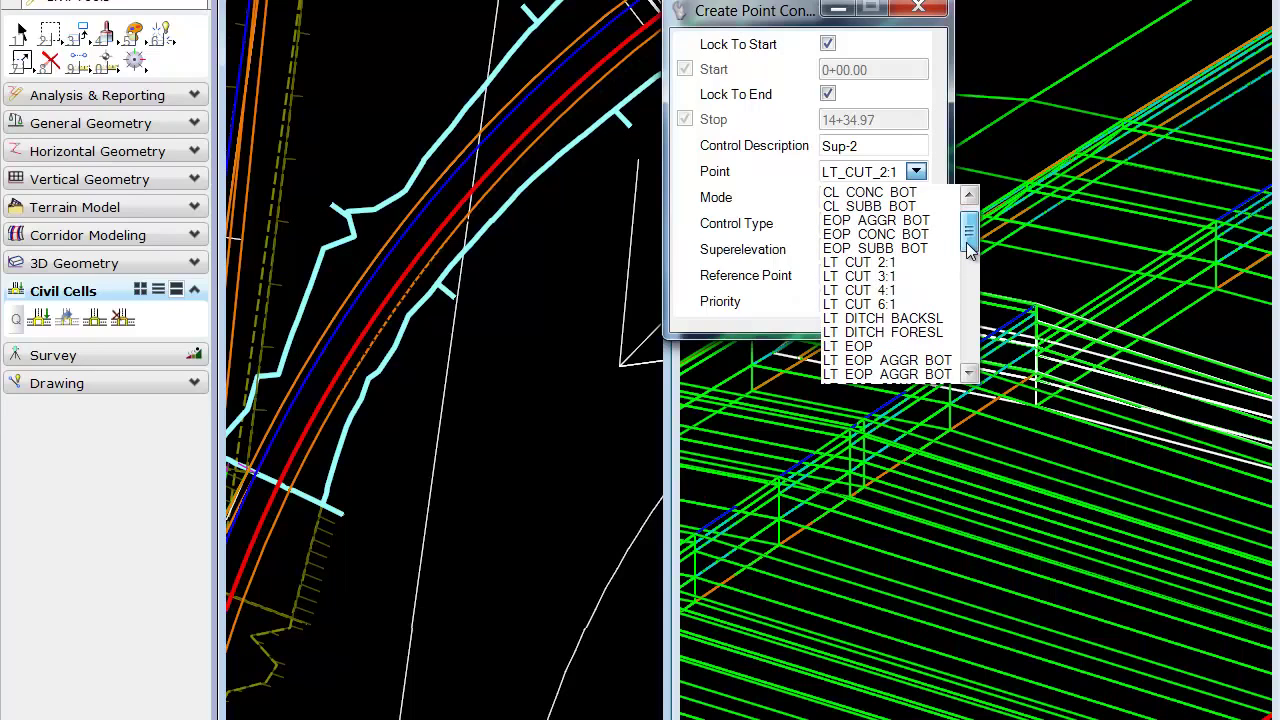
{"action": "left_click", "coordinate": [858, 346]}
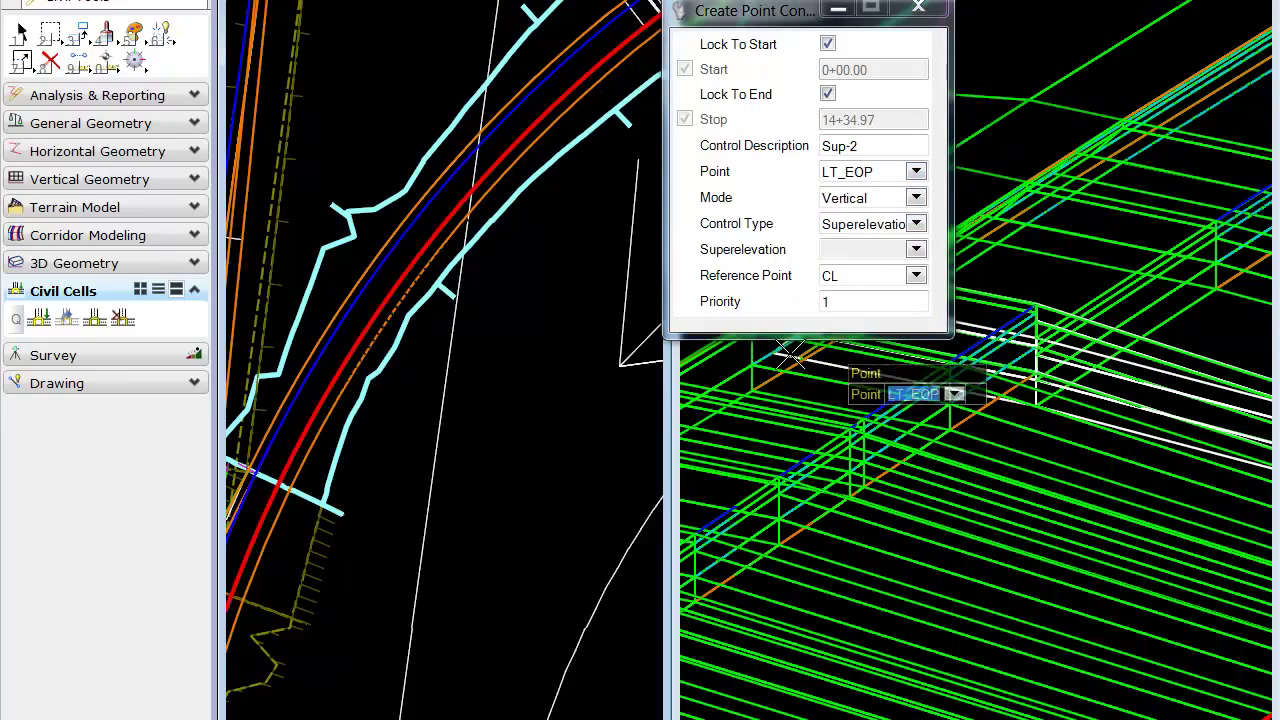
{"action": "left_click", "coordinate": [551, 334]}
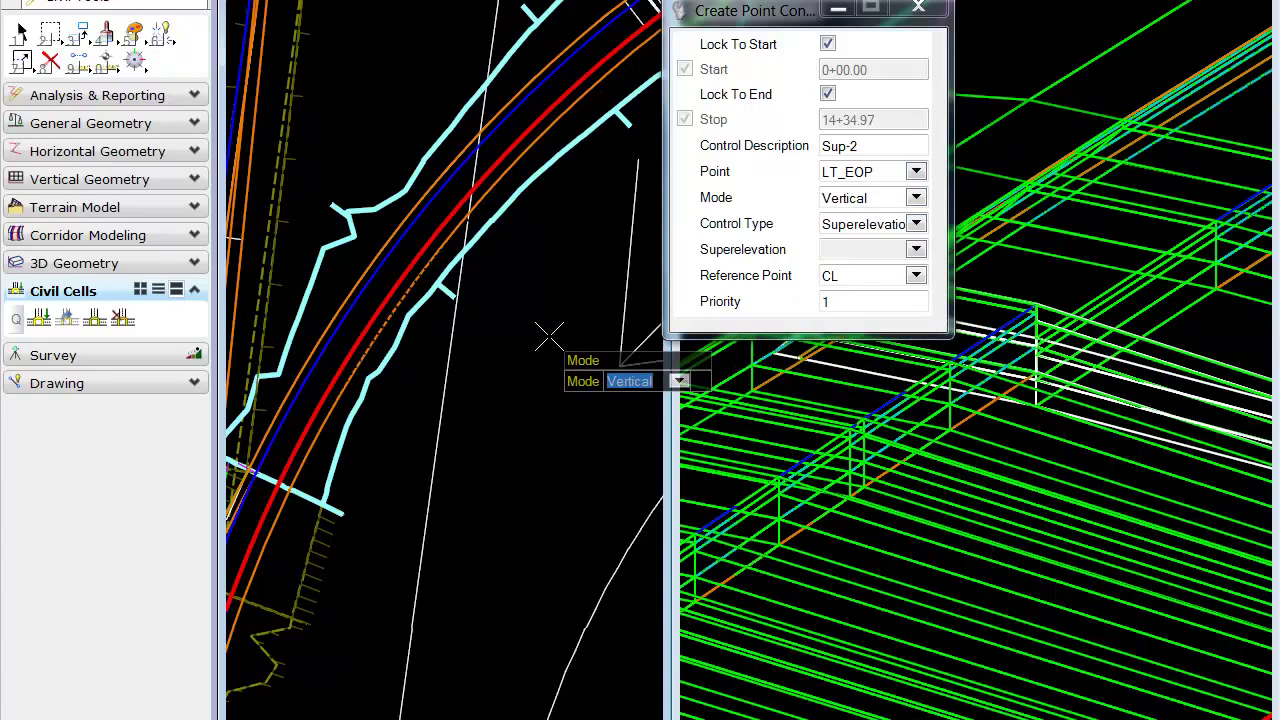
{"action": "left_click", "coordinate": [549, 337]}
{"action": "left_click", "coordinate": [549, 337]}
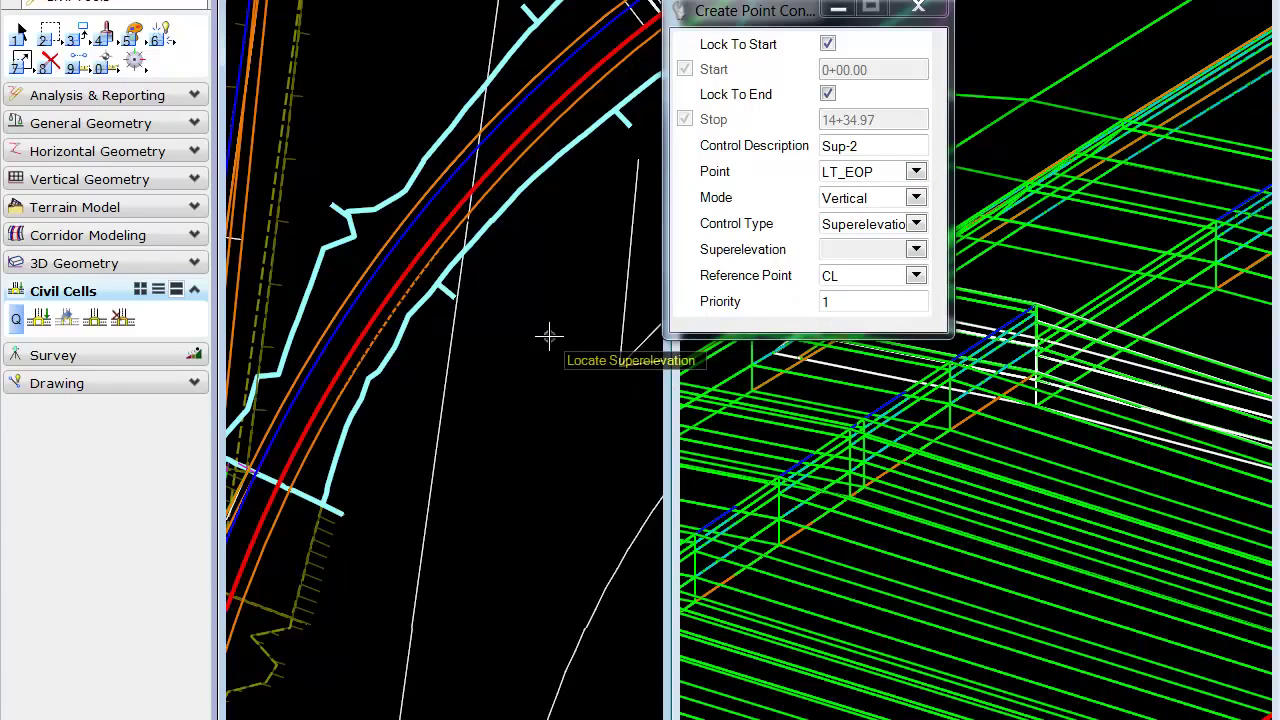
Step: Assign superelevation 95-NB-3: Right to Sup-2 and accept reference point CL and priority 1 to create the control
{"action": "left_click", "coordinate": [916, 250]}
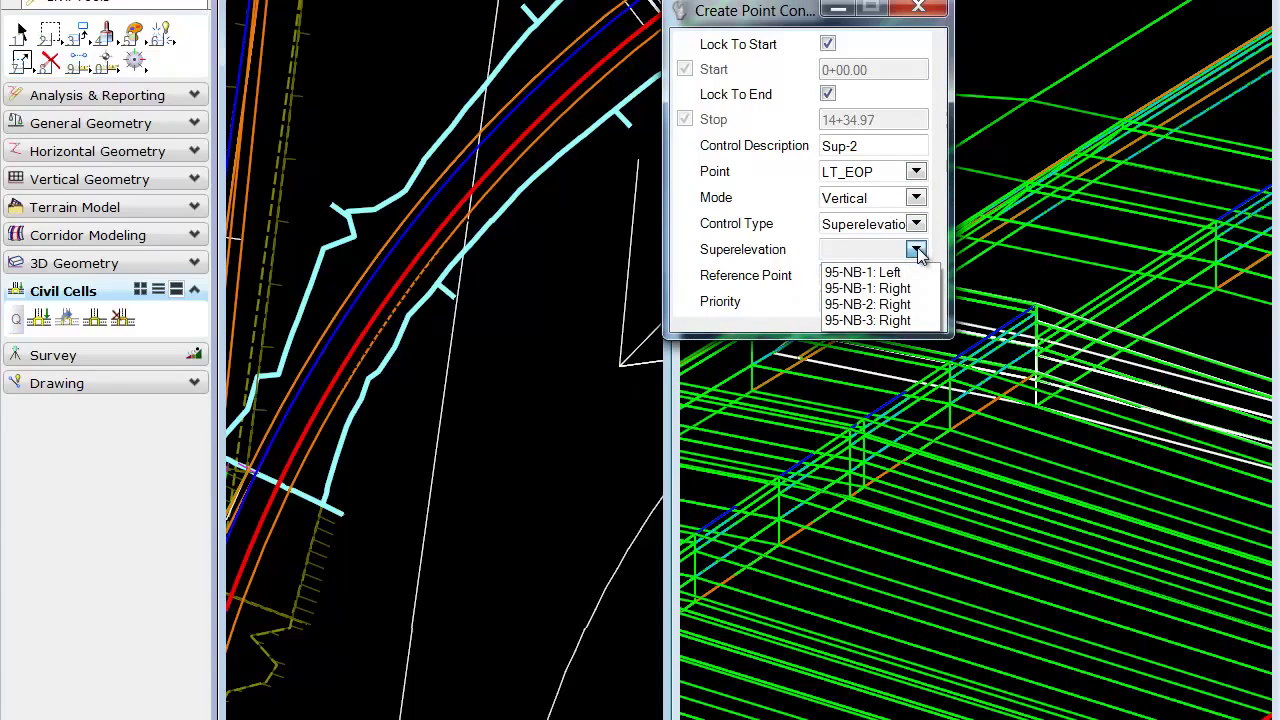
{"action": "left_click", "coordinate": [902, 320]}
{"action": "left_click", "coordinate": [521, 351]}
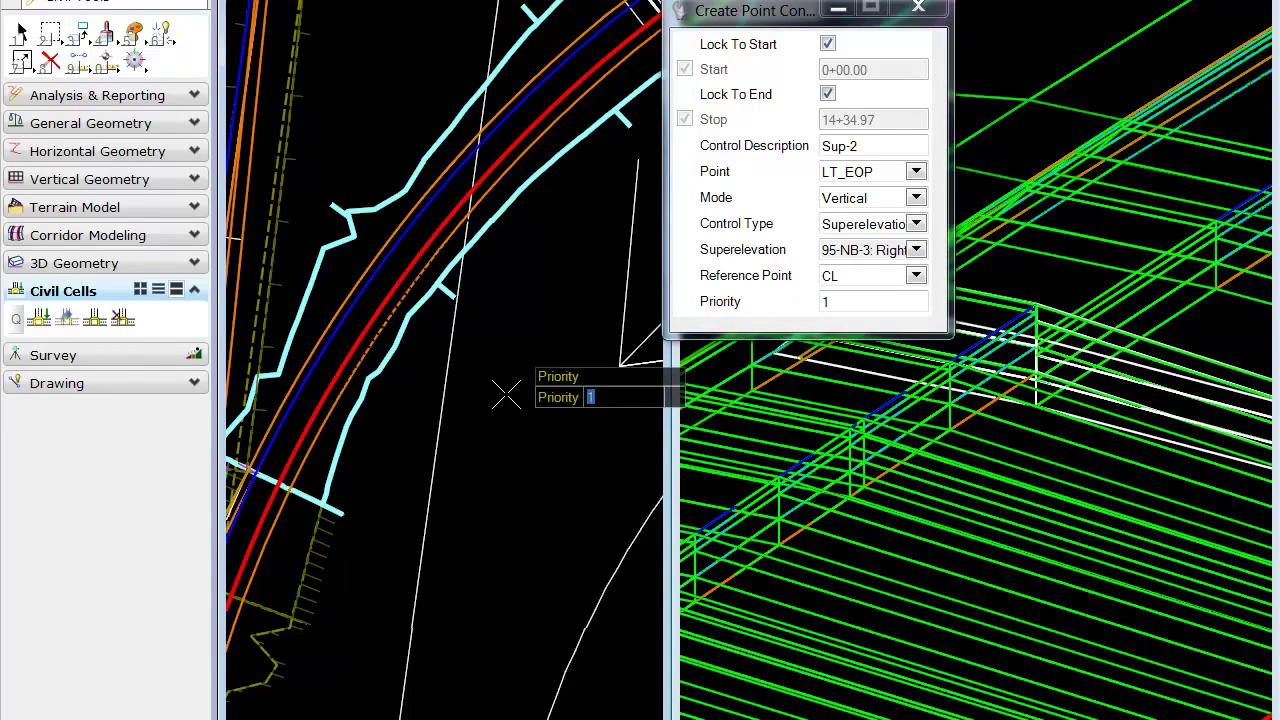
{"action": "left_click", "coordinate": [506, 395]}
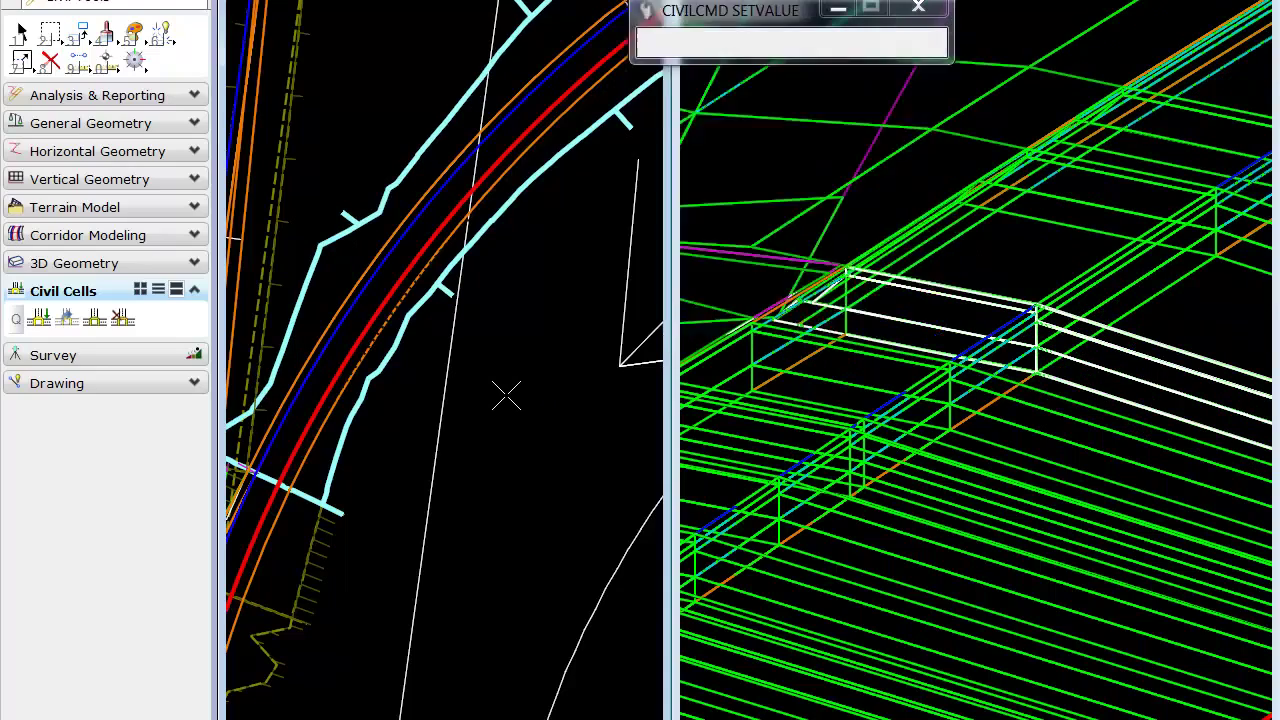
Step: Select the Ramp corridor again, rather than the overlapping civil cell, and start creating a third point control
{"action": "middle_click_drag", "start_coordinate": [580, 370], "coordinate": [422, 470]}
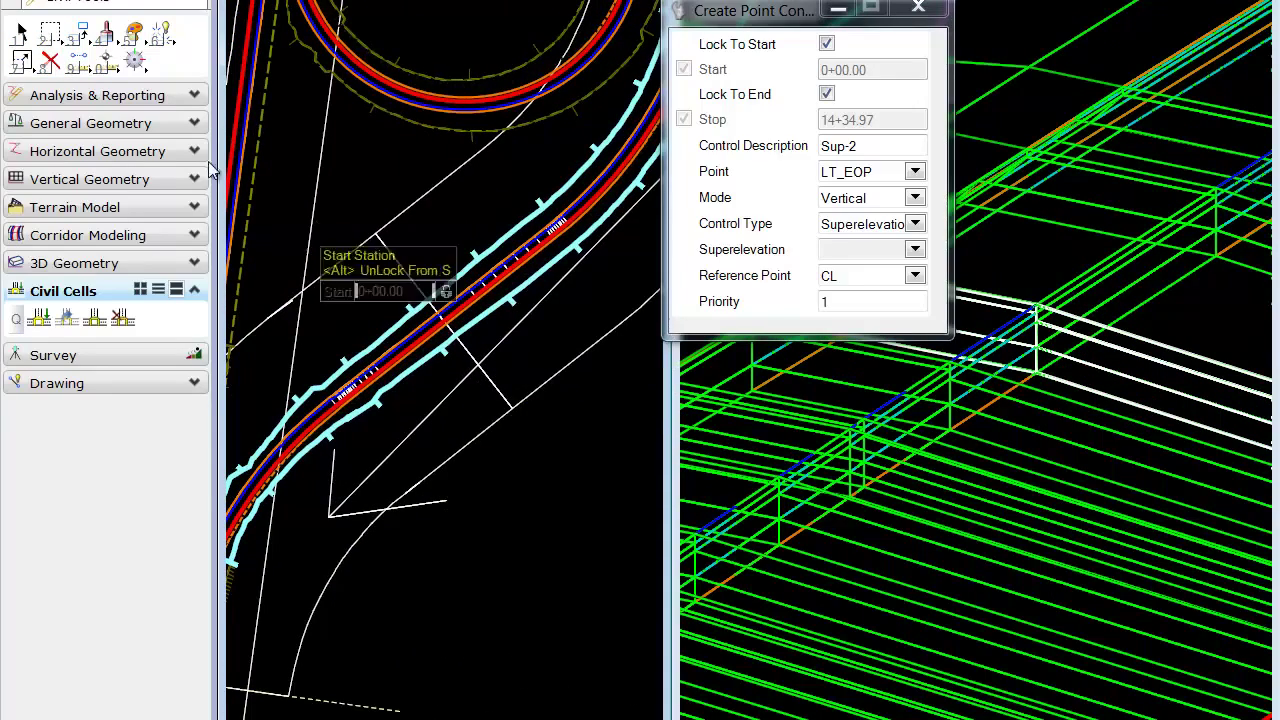
{"action": "left_click", "coordinate": [21, 34]}
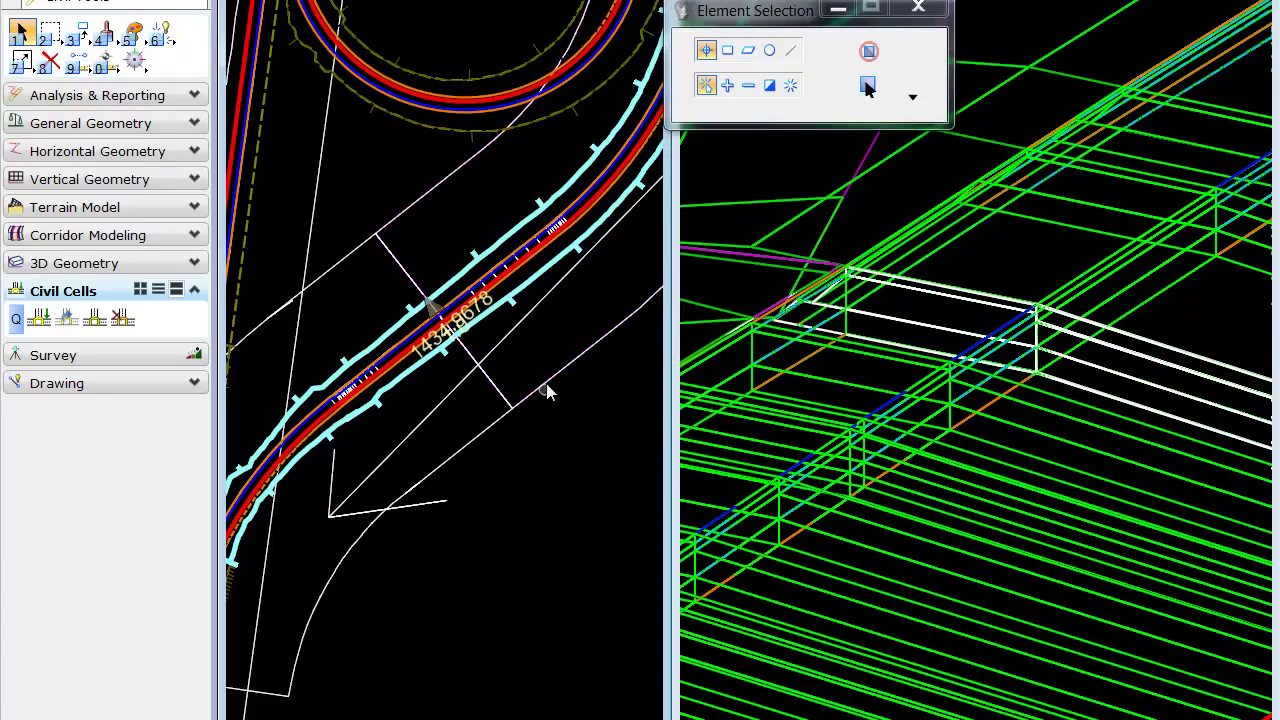
{"action": "left_click", "coordinate": [513, 310]}
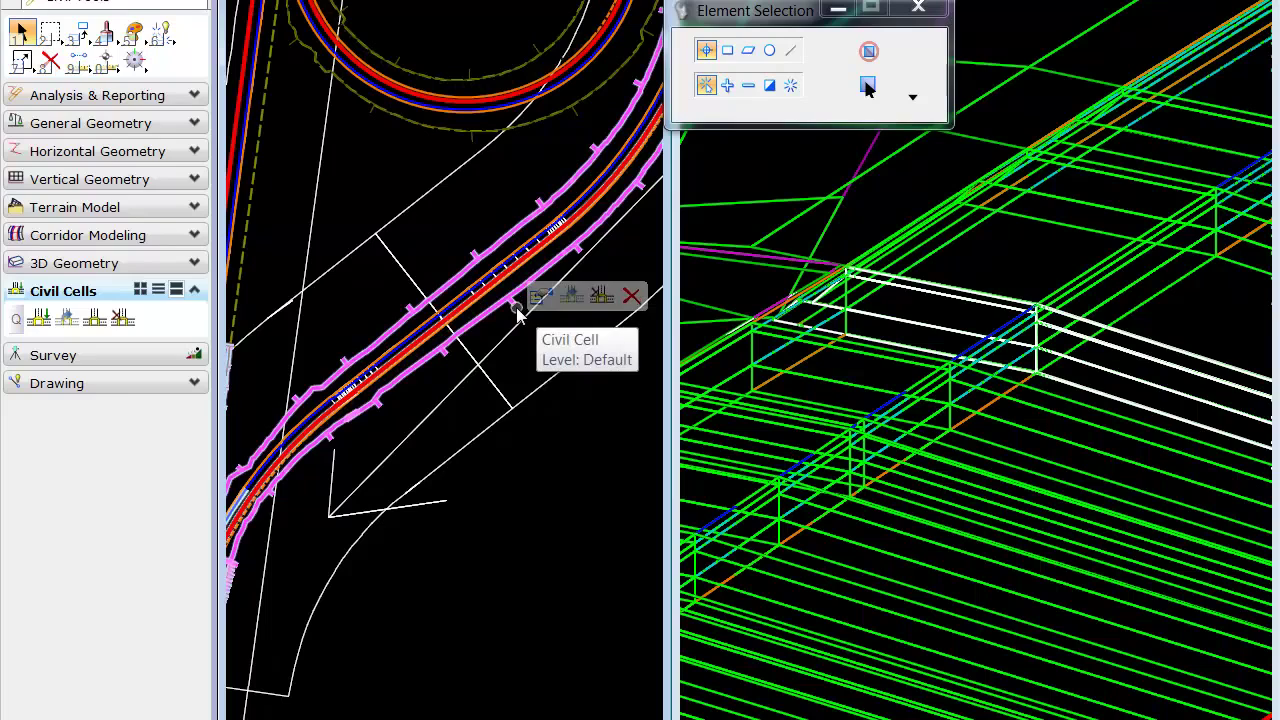
{"action": "left_click", "coordinate": [506, 318]}
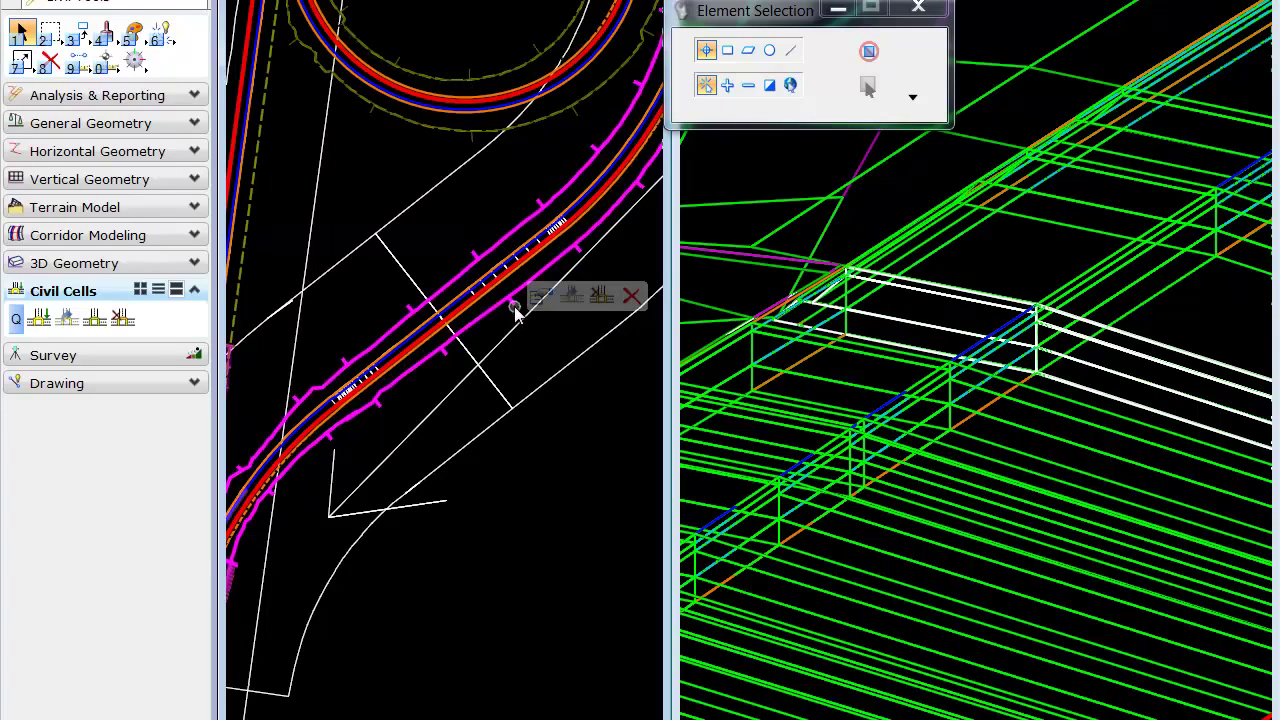
{"action": "left_click", "coordinate": [515, 308]}
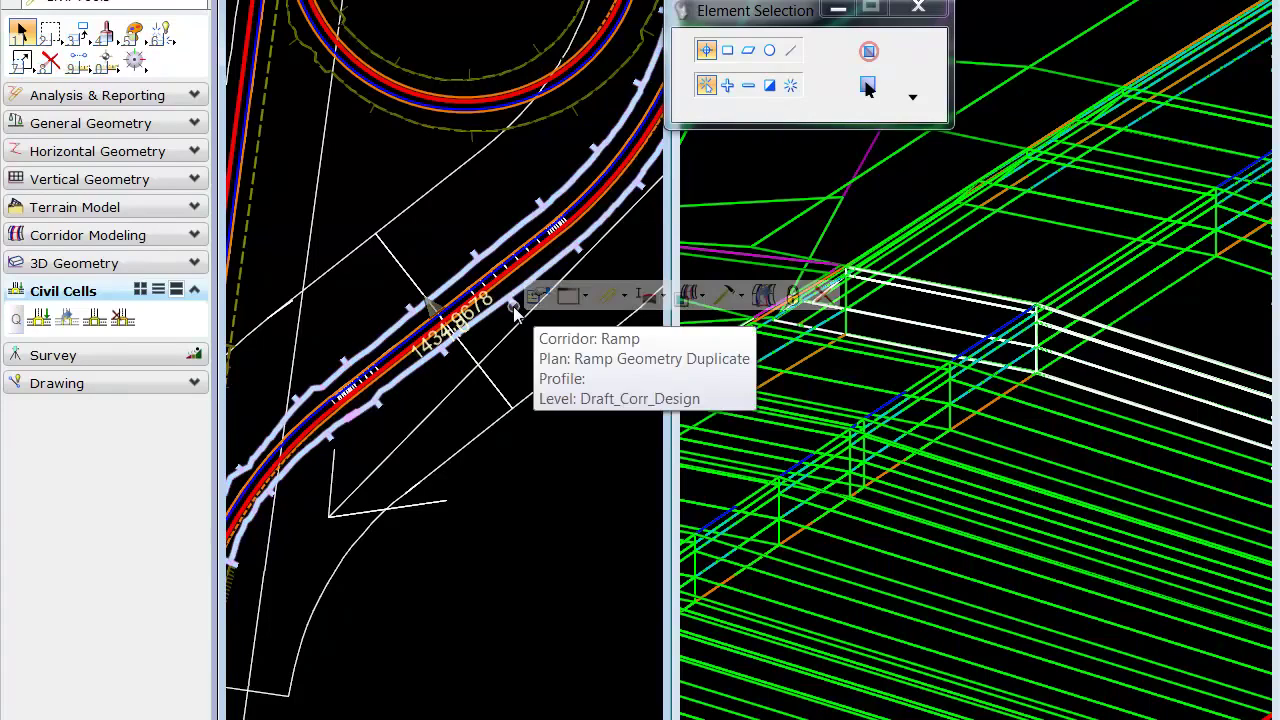
{"action": "left_click", "coordinate": [730, 296]}
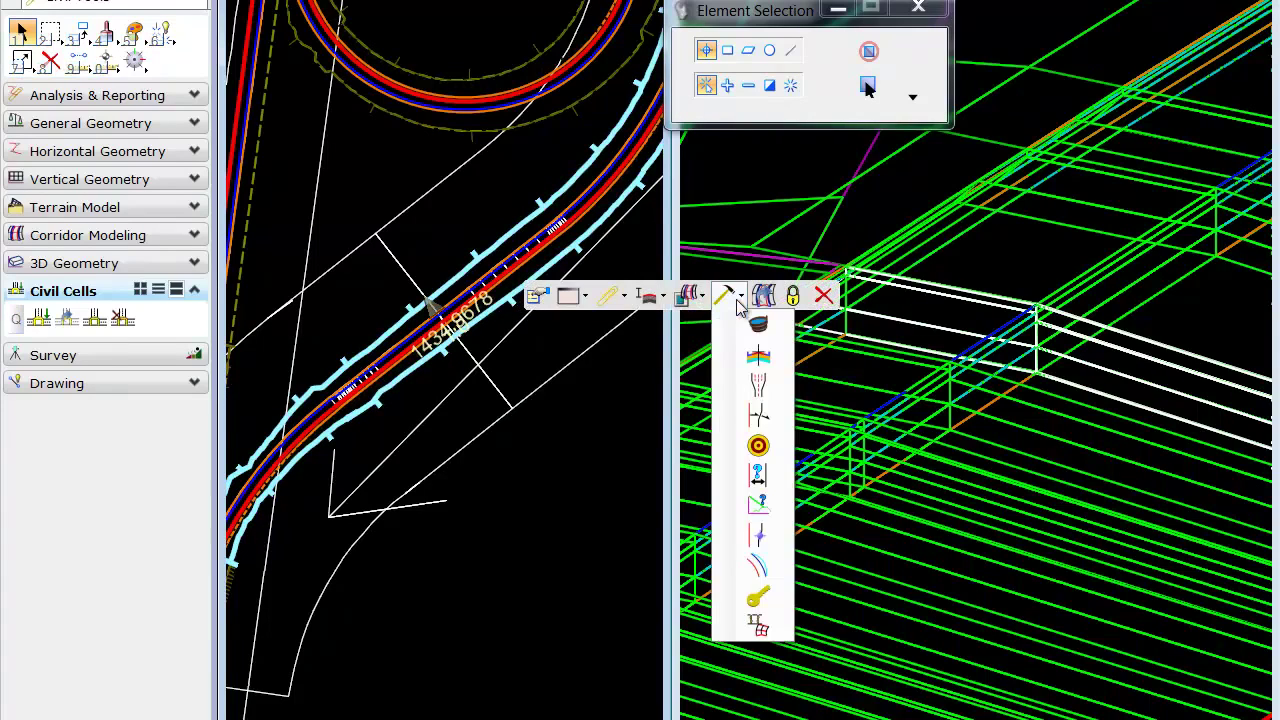
{"action": "left_click", "coordinate": [758, 535]}
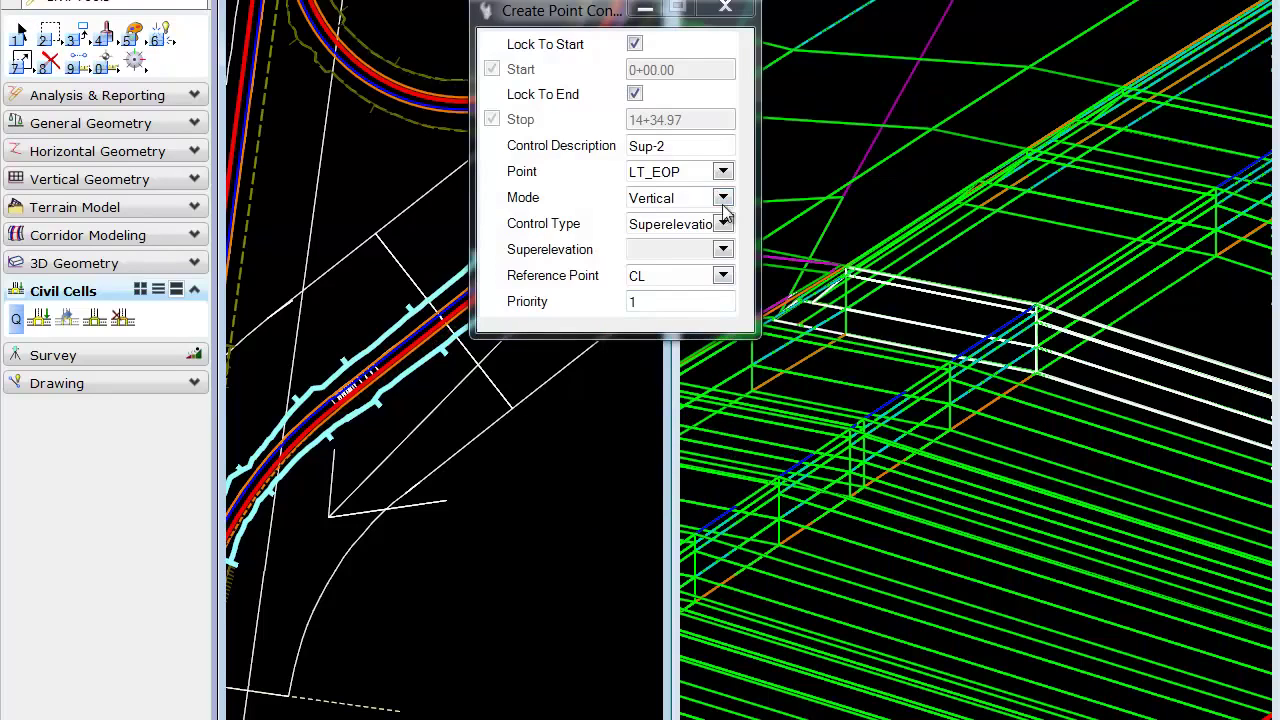
Step: Set the new point control's superelevation to 95-NB-2: Right and its description to Sup-3, keeping the range locked to both corridor ends
{"action": "left_click", "coordinate": [722, 250]}
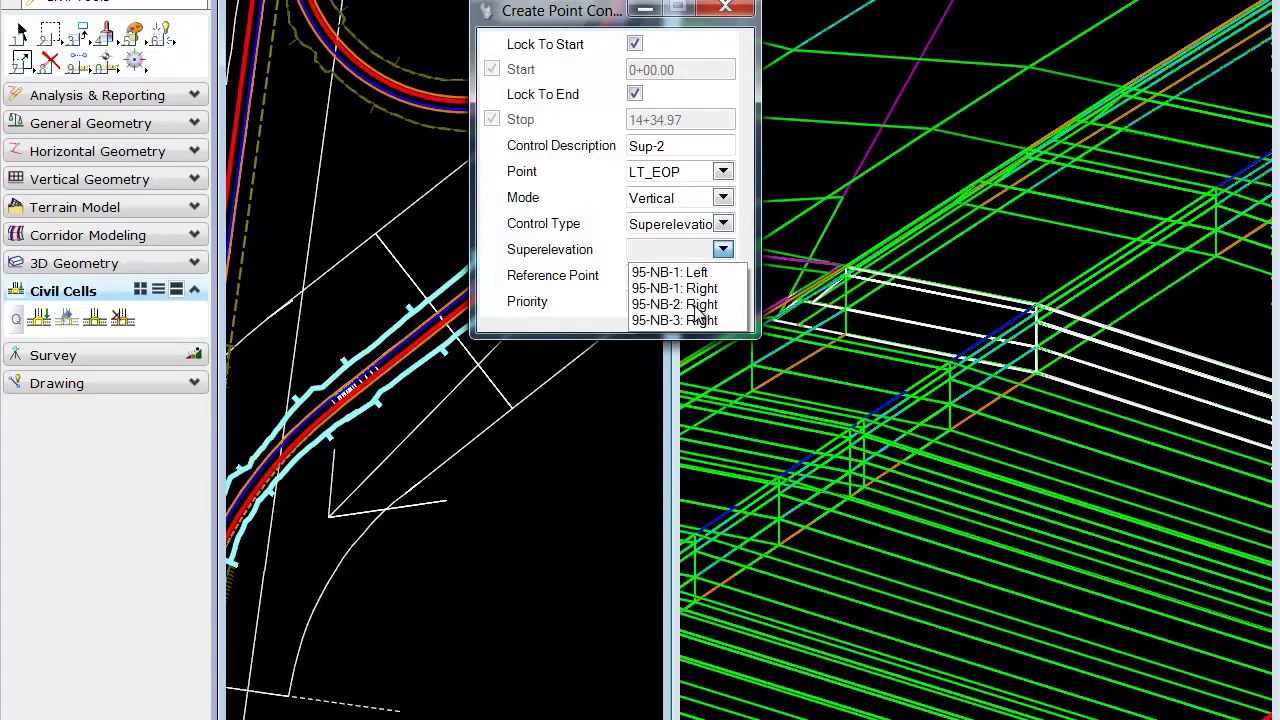
{"action": "left_click", "coordinate": [698, 306]}
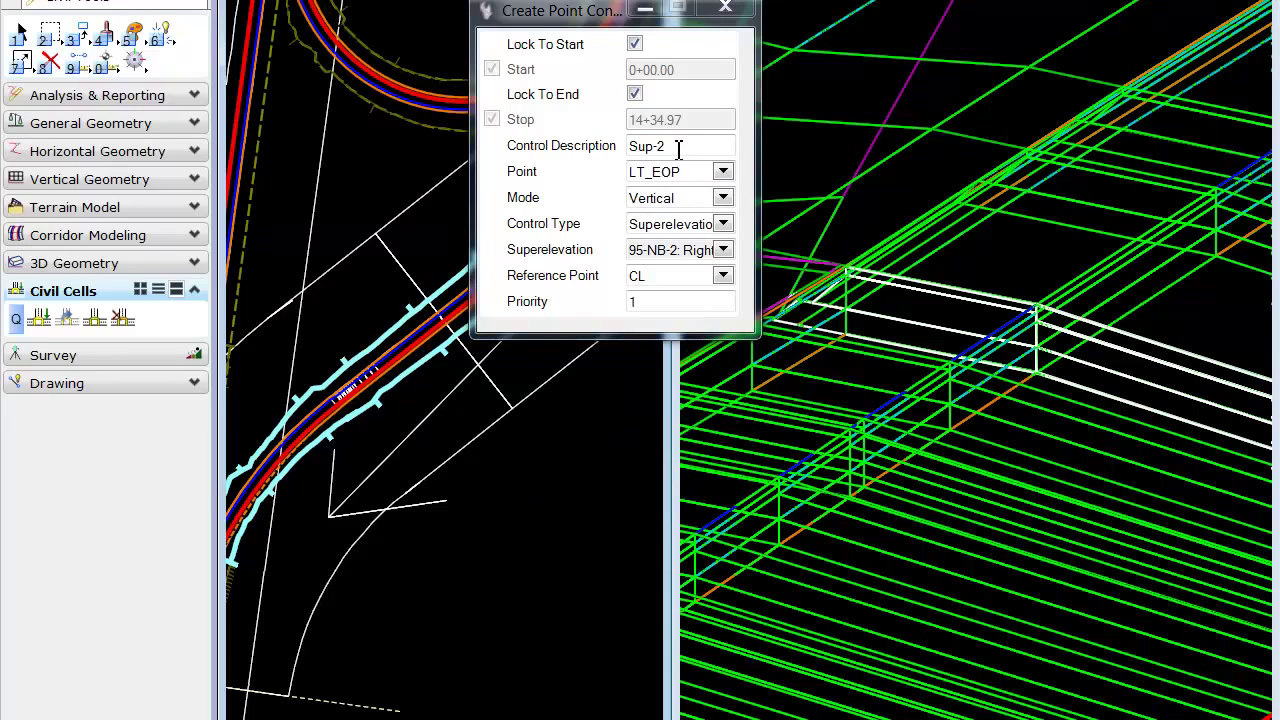
{"action": "left_click_drag", "start_coordinate": [680, 150], "coordinate": [659, 150]}
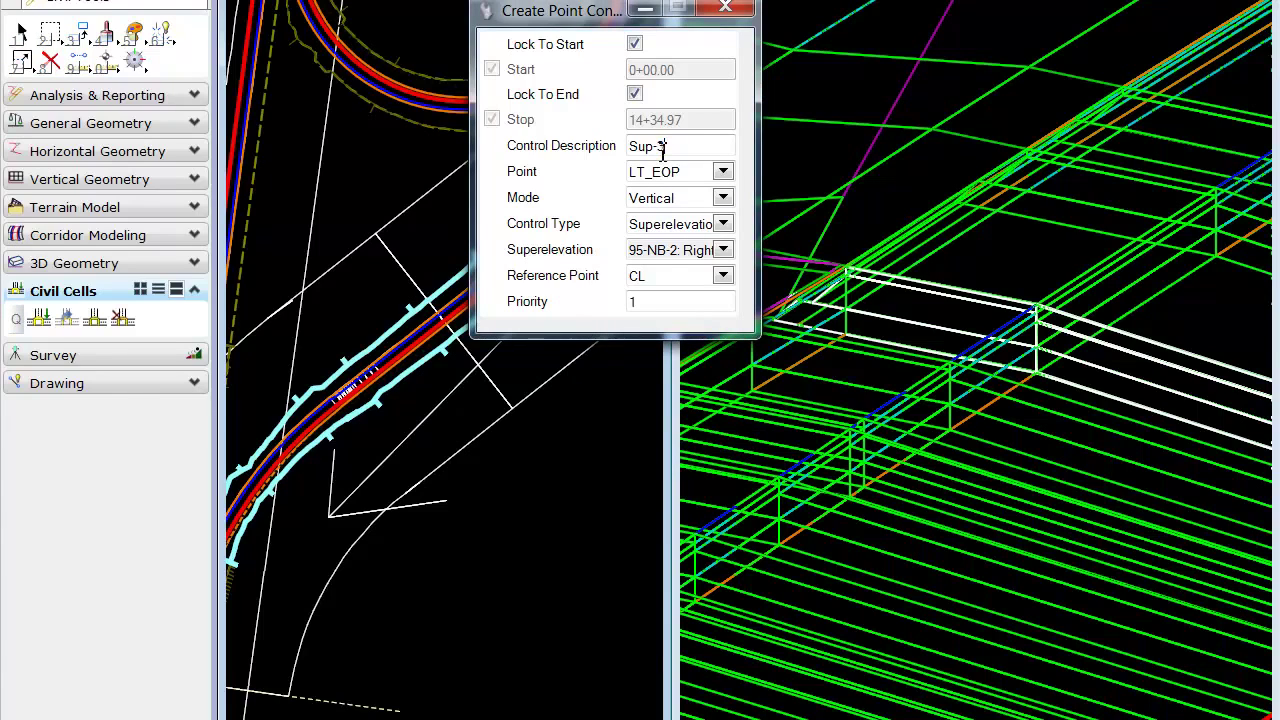
{"action": "left_click", "coordinate": [557, 452]}
{"action": "left_click", "coordinate": [557, 454]}
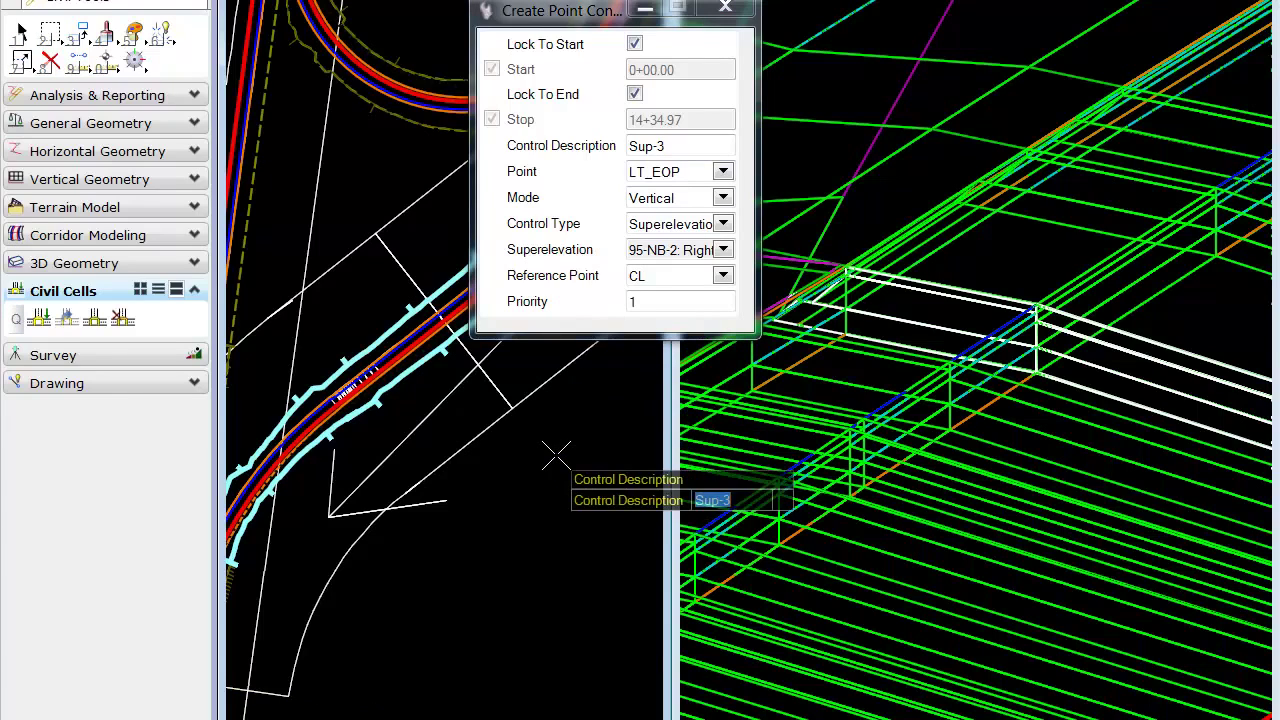
Step: Create the Sup-3 control by accepting point LT_EOP, Vertical mode, type Superelevation, 95-NB-2: Right, reference point CL and priority 1
{"action": "left_click", "coordinate": [557, 455]}
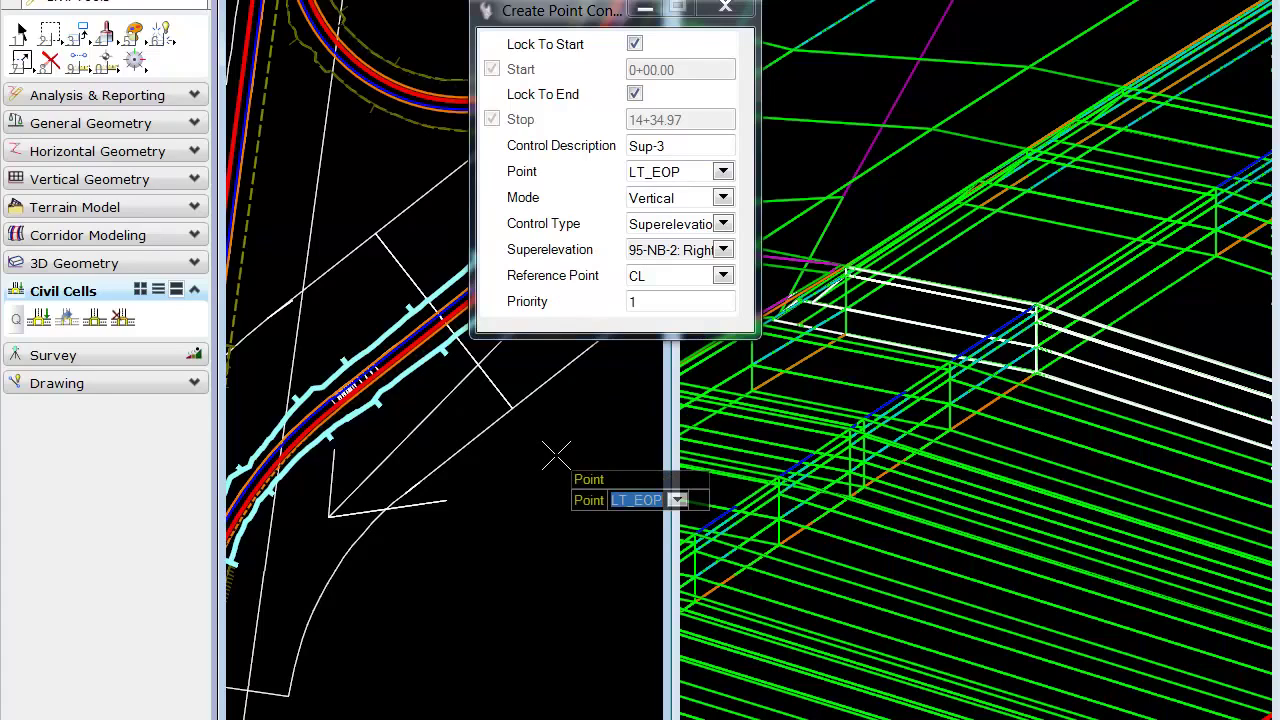
{"action": "left_click", "coordinate": [557, 455]}
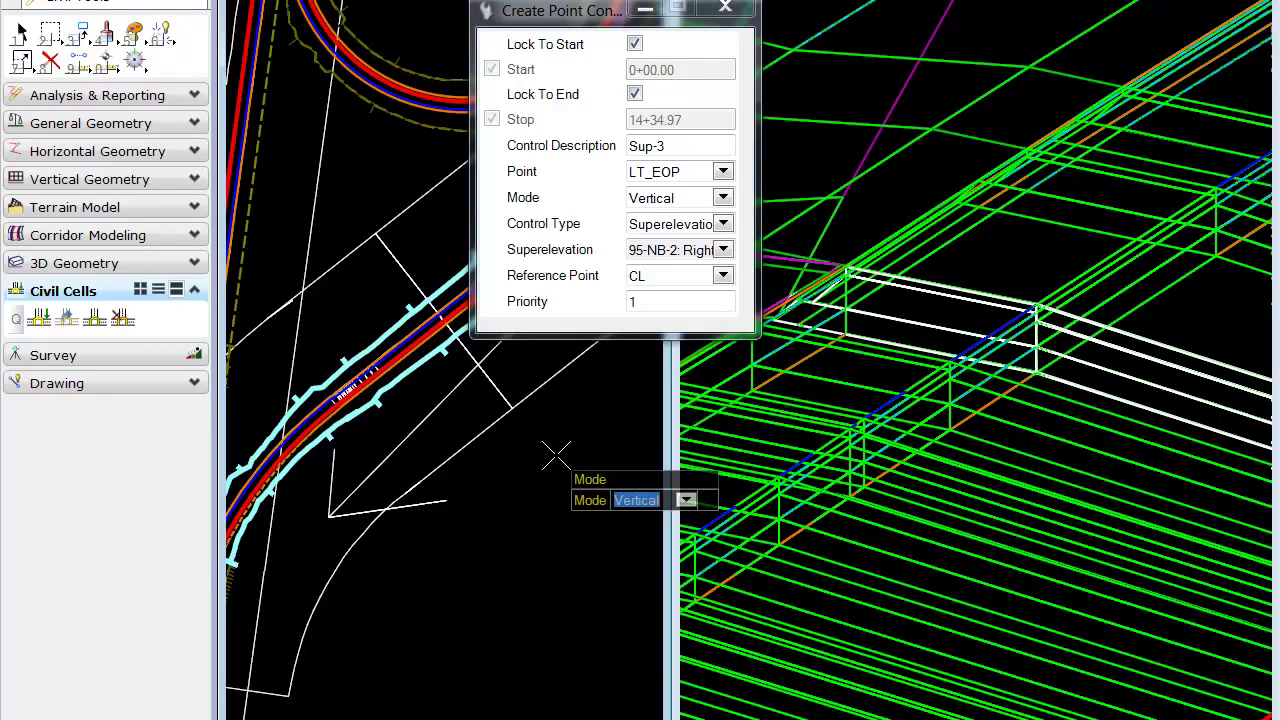
{"action": "left_click", "coordinate": [557, 455]}
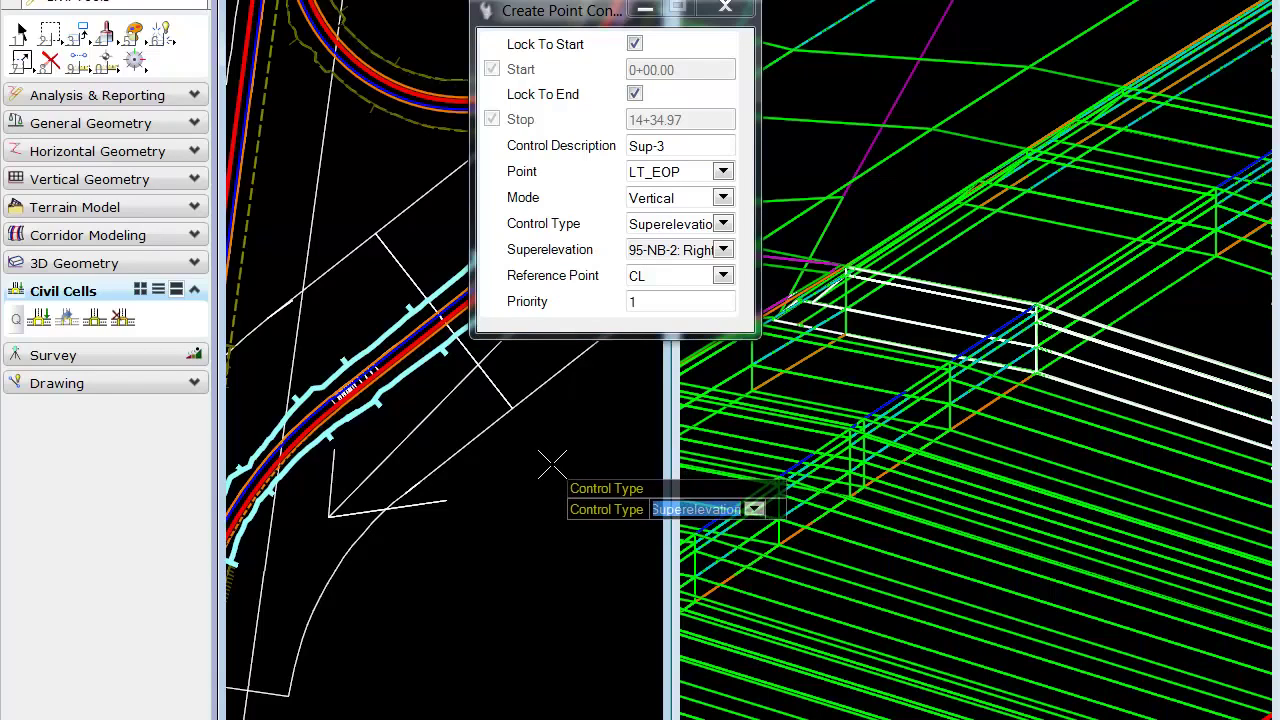
{"action": "left_click", "coordinate": [552, 463]}
{"action": "left_click", "coordinate": [552, 463]}
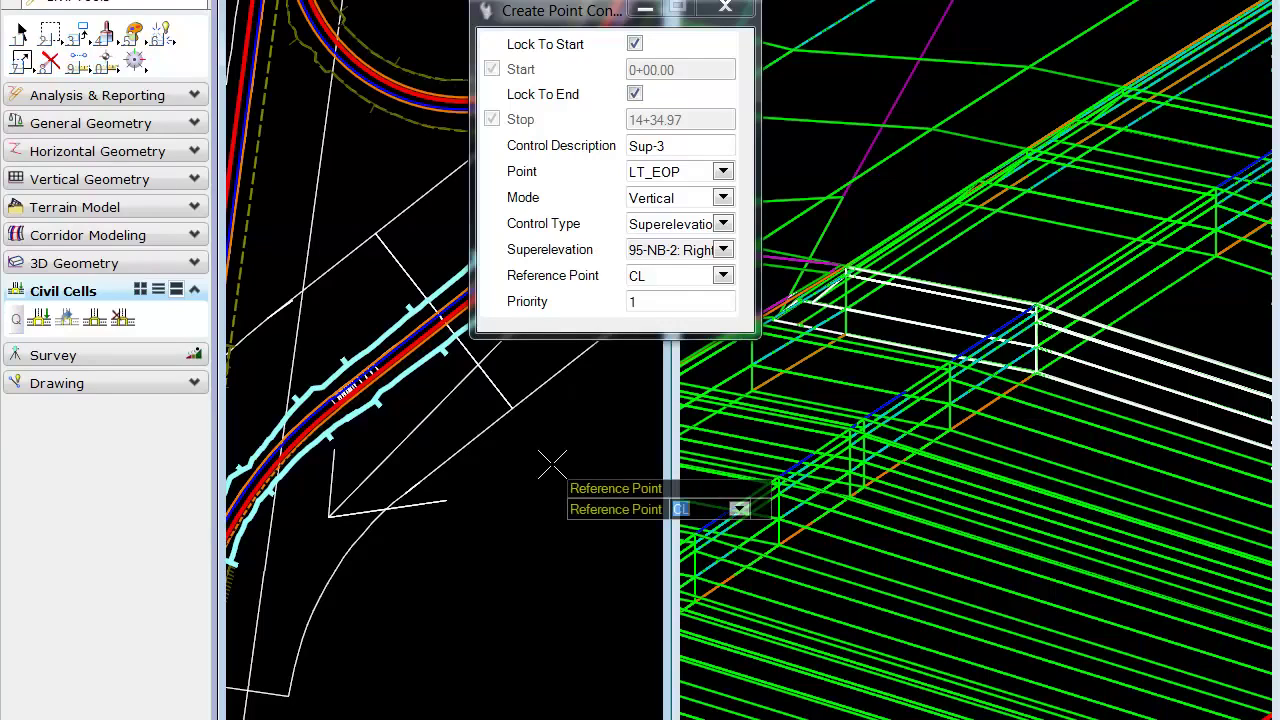
{"action": "left_click", "coordinate": [552, 463]}
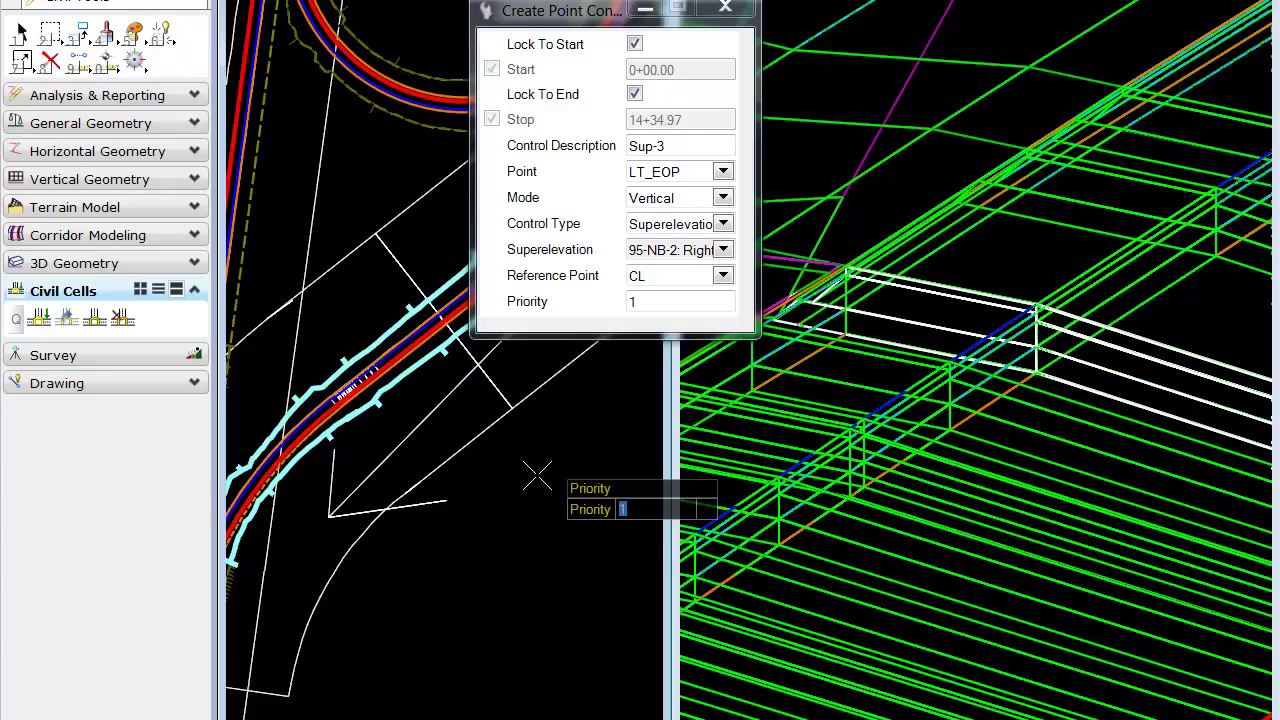
{"action": "left_click", "coordinate": [537, 477]}
{"action": "scroll", "coordinate": [885, 487], "scroll_direction": "down", "scroll_amount": 1}
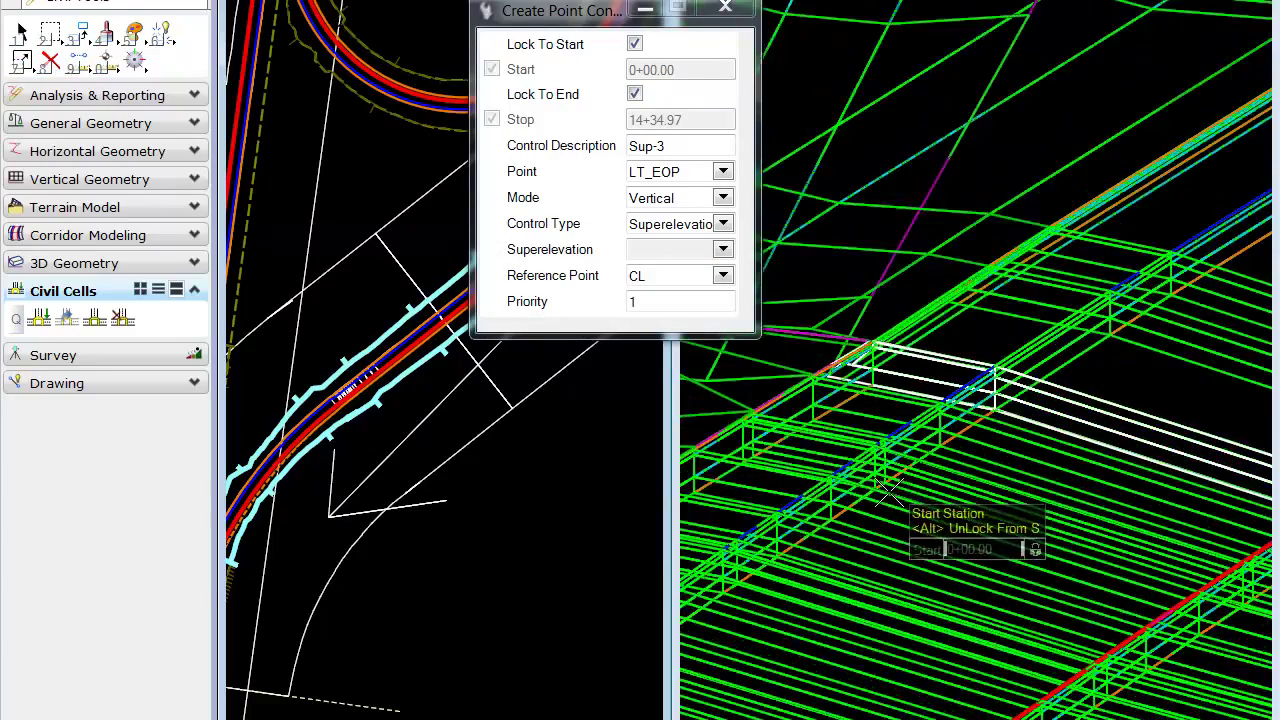
Step: Examine the ramp corridor in the 3D view from the gore area along to its terminal at the crossroad
{"action": "scroll", "coordinate": [885, 487], "scroll_direction": "down", "scroll_amount": 4}
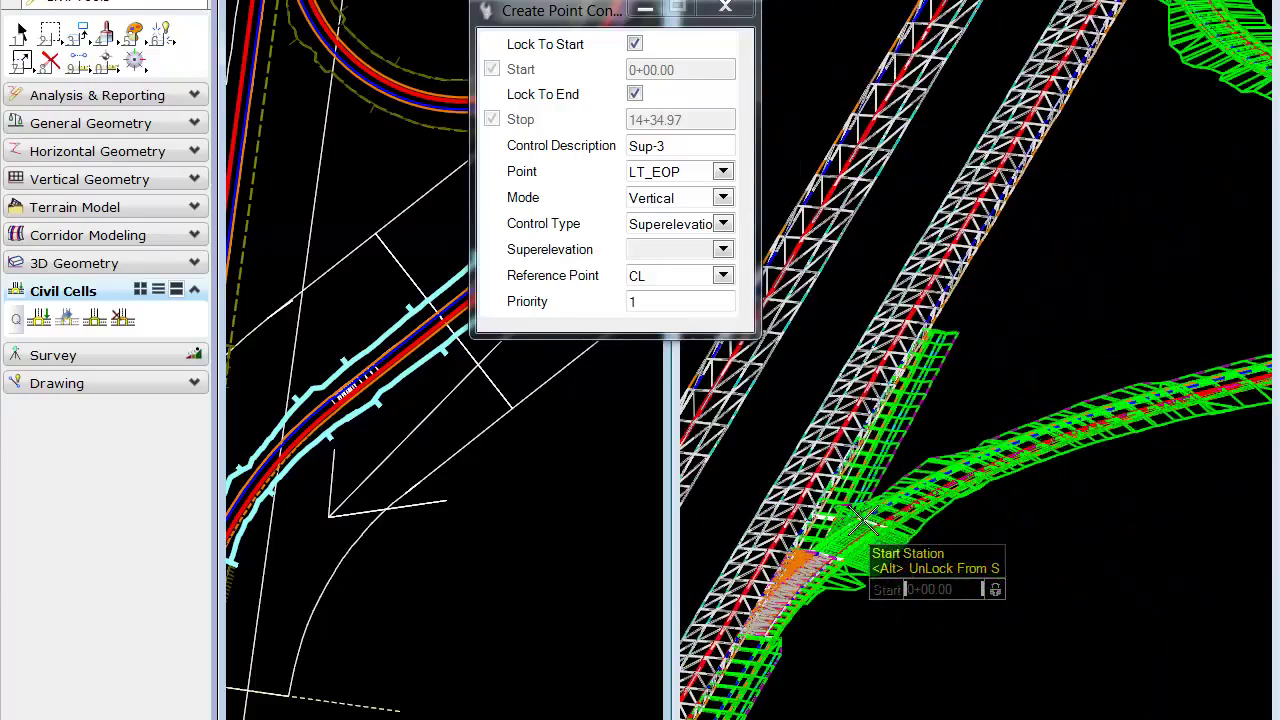
{"action": "middle_click_drag", "start_coordinate": [1059, 423], "coordinate": [768, 549]}
{"action": "scroll", "coordinate": [834, 491], "scroll_direction": "down", "scroll_amount": 1}
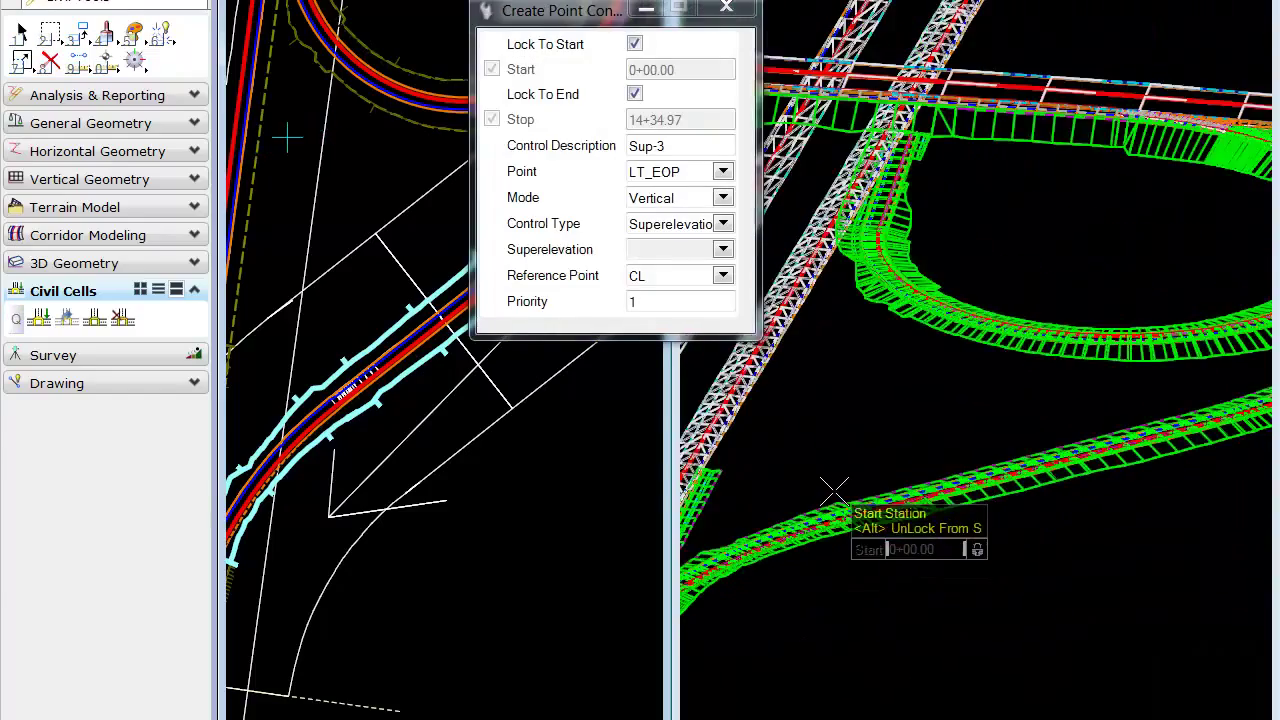
{"action": "scroll", "coordinate": [834, 491], "scroll_direction": "down", "scroll_amount": 1}
{"action": "middle_click_drag", "start_coordinate": [1164, 389], "coordinate": [855, 513]}
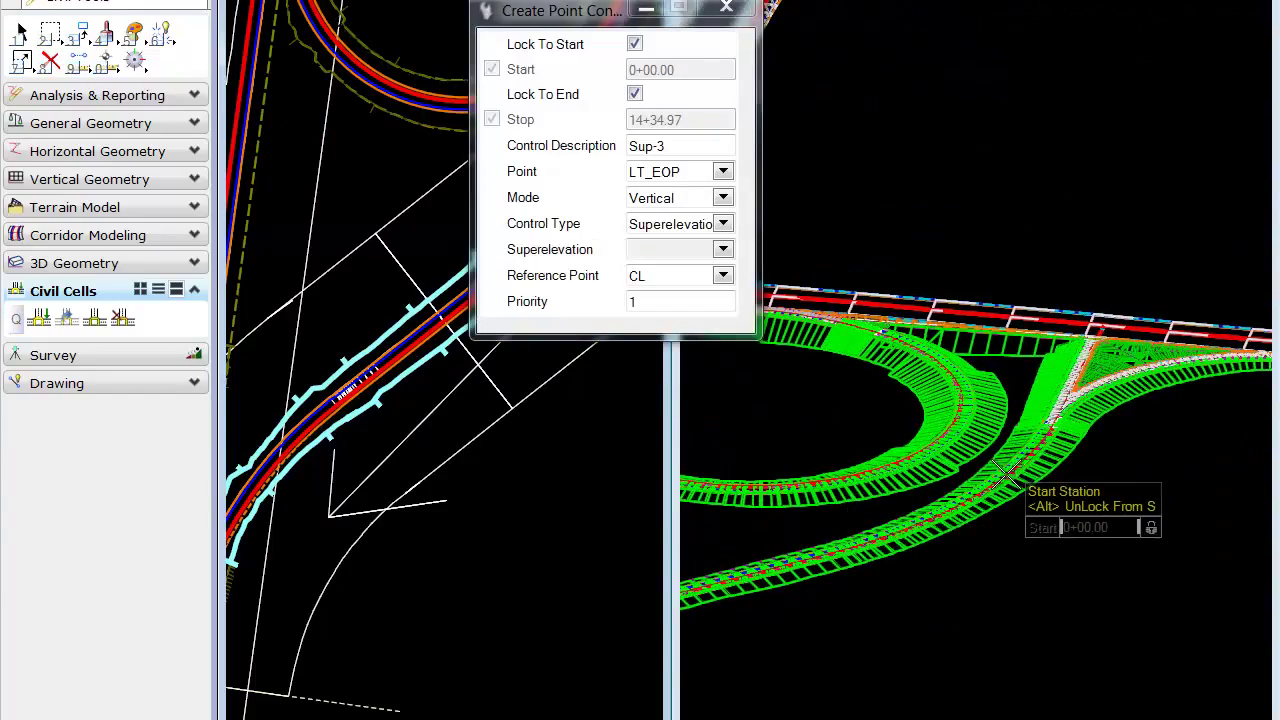
{"action": "scroll", "coordinate": [1000, 478], "scroll_direction": "up", "scroll_amount": 3}
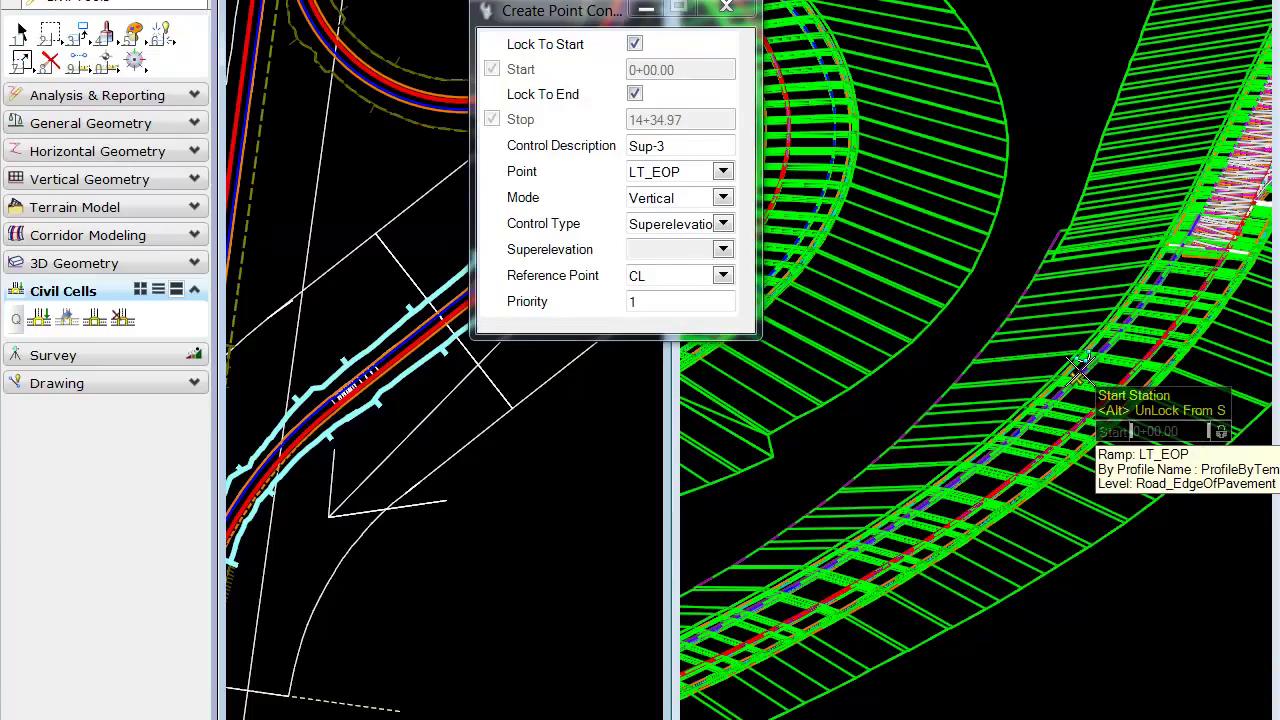
{"action": "scroll", "coordinate": [1057, 441], "scroll_direction": "down", "scroll_amount": 3}
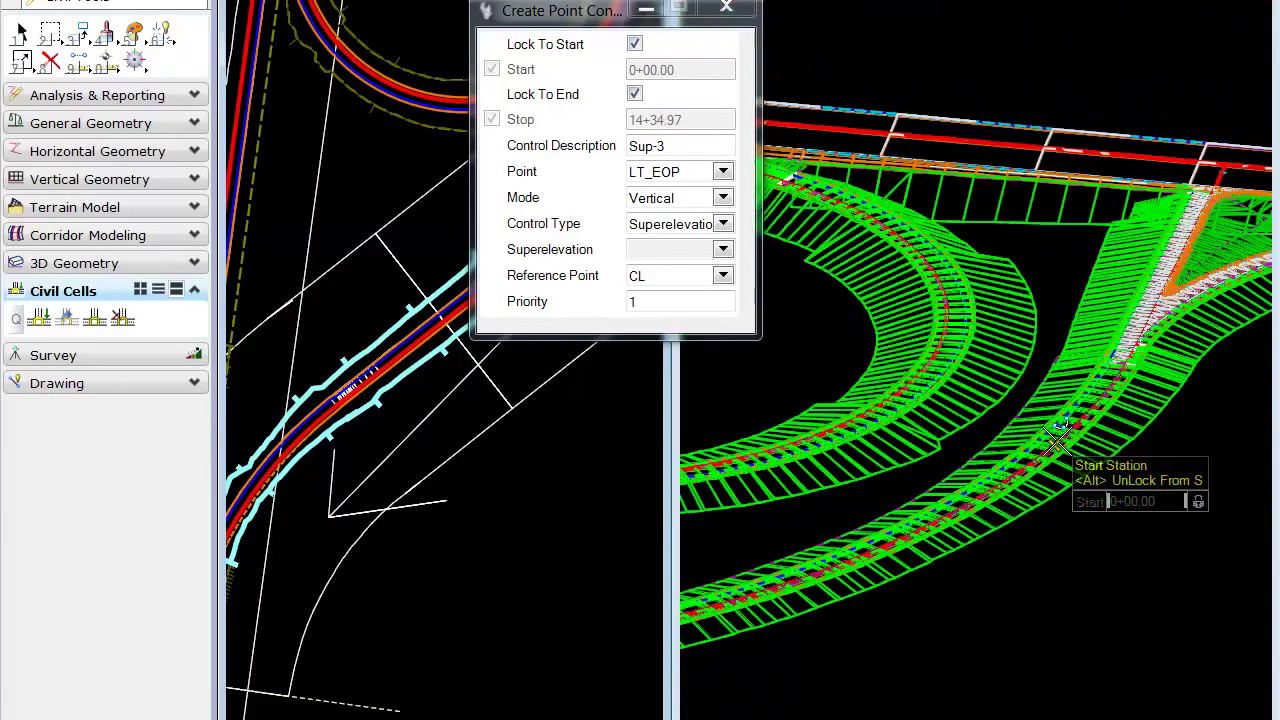
{"action": "middle_click_drag", "start_coordinate": [963, 563], "coordinate": [1060, 494]}
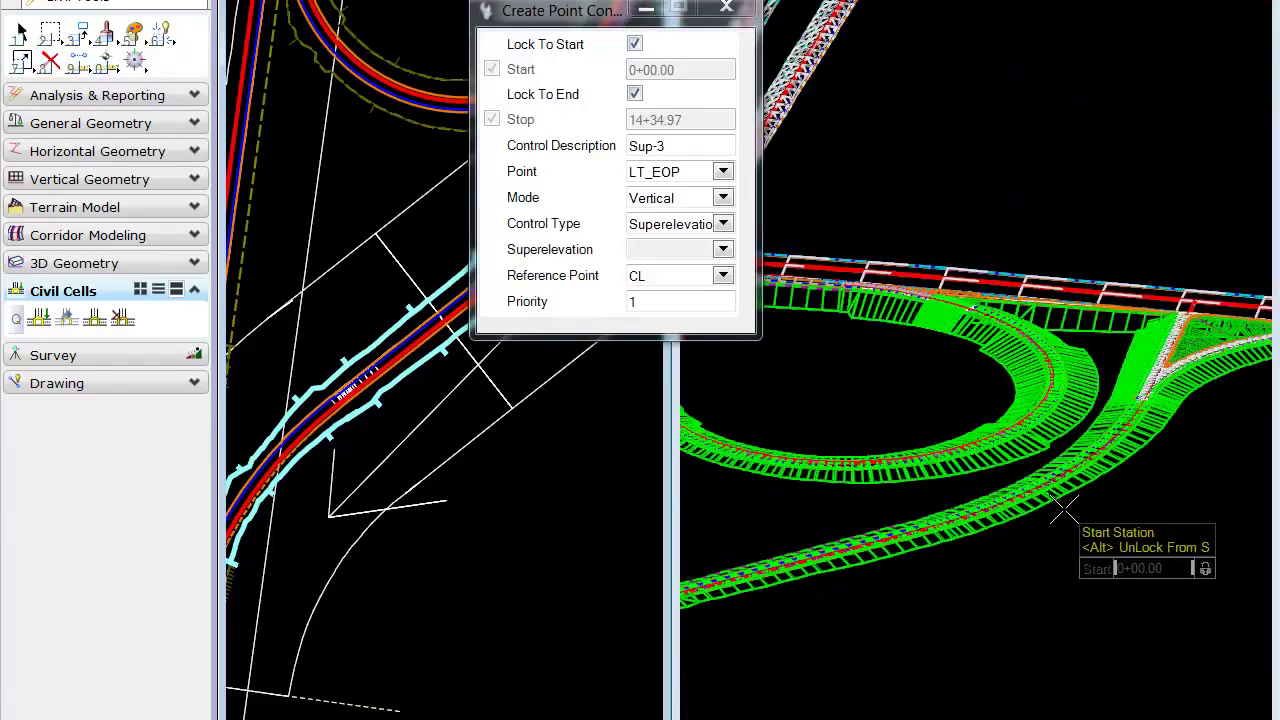
Step: Move the point control dialog clear of the plan view and inspect the ramp's crossroad end in plan
{"action": "left_click_drag", "start_coordinate": [555, 10], "coordinate": [1061, 0]}
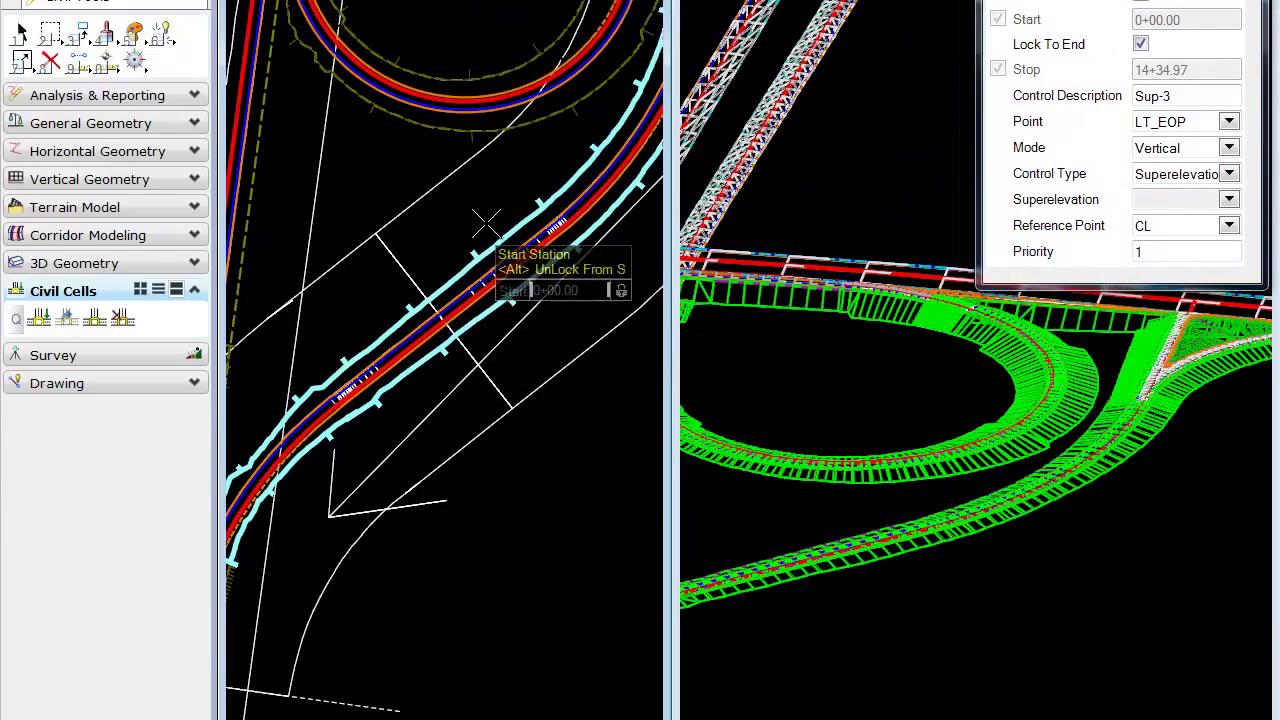
{"action": "middle_click_drag", "start_coordinate": [486, 223], "coordinate": [360, 551]}
{"action": "scroll", "coordinate": [360, 551], "scroll_direction": "down", "scroll_amount": 1}
{"action": "middle_click_drag", "start_coordinate": [549, 392], "coordinate": [528, 505]}
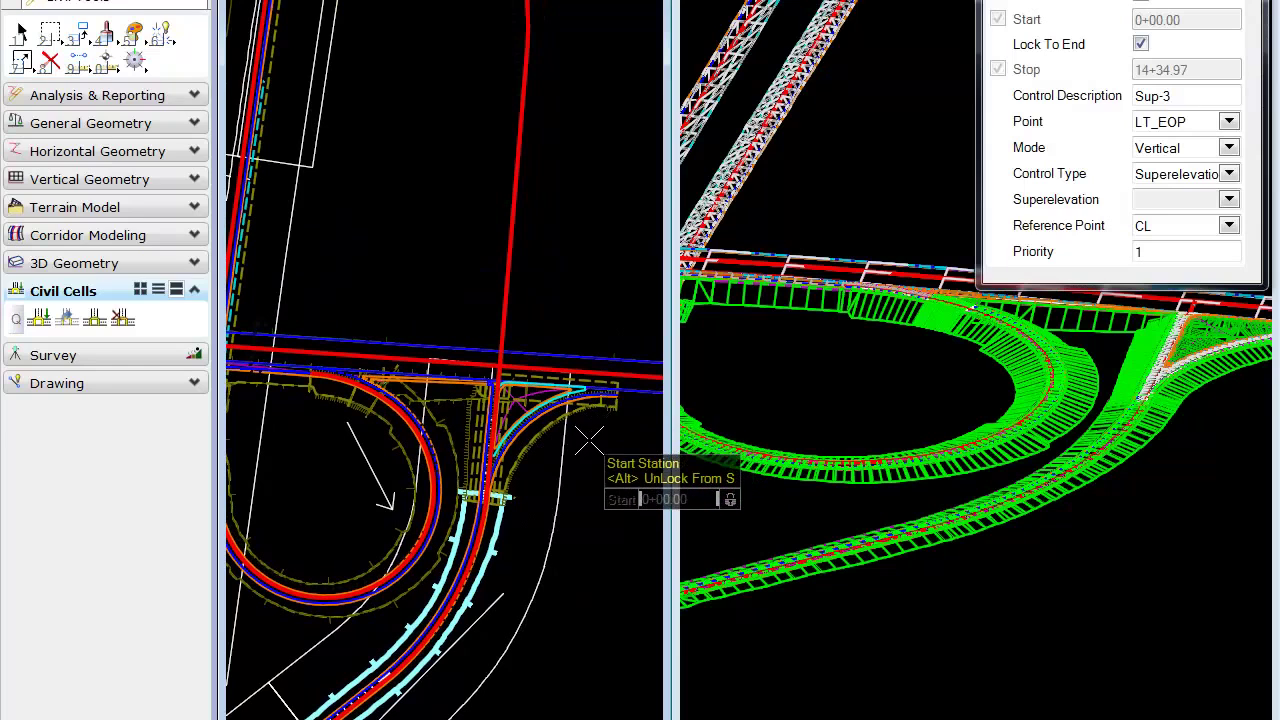